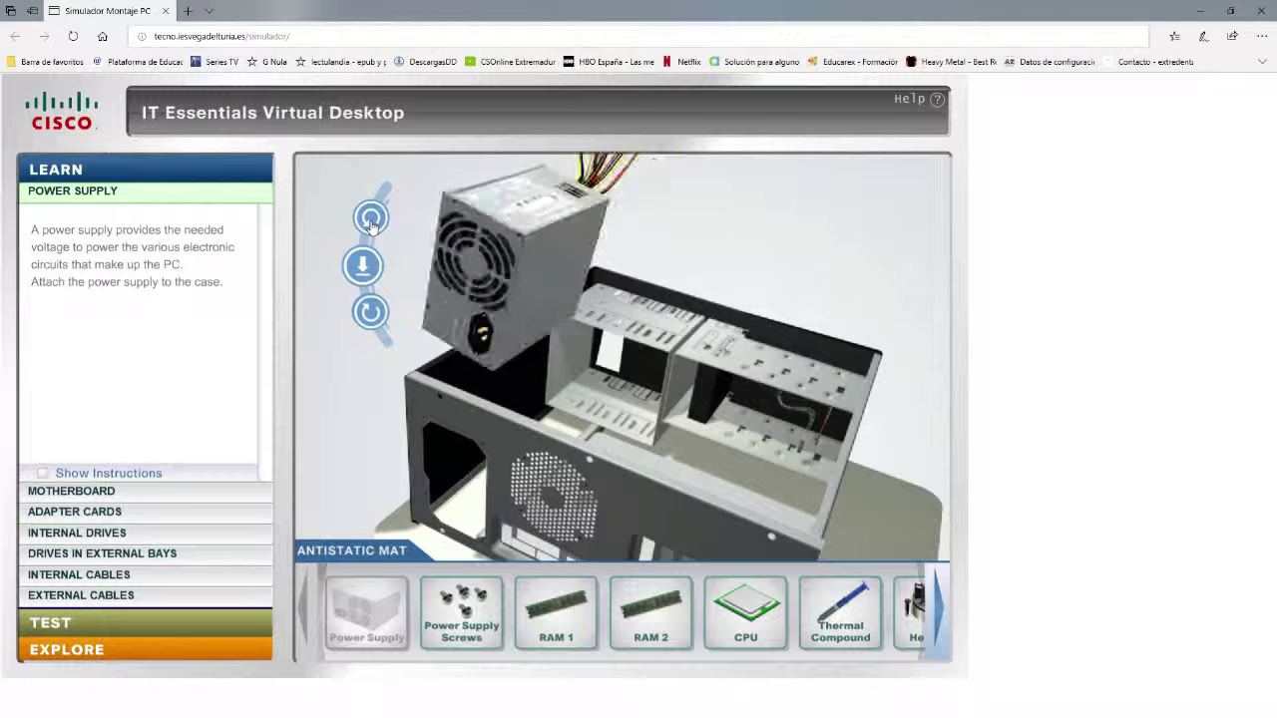
Seat the power supply in the case and secure it with the power supply screws.
click(363, 266)
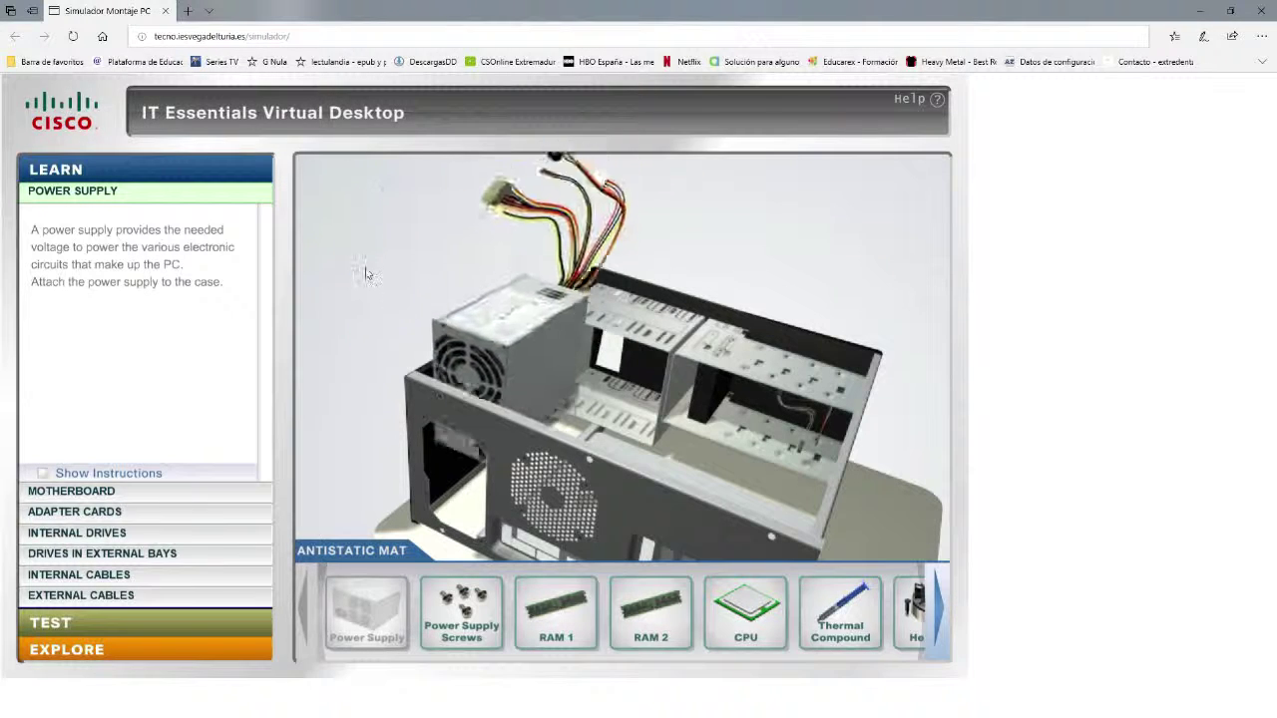
drag(471, 606, 473, 563)
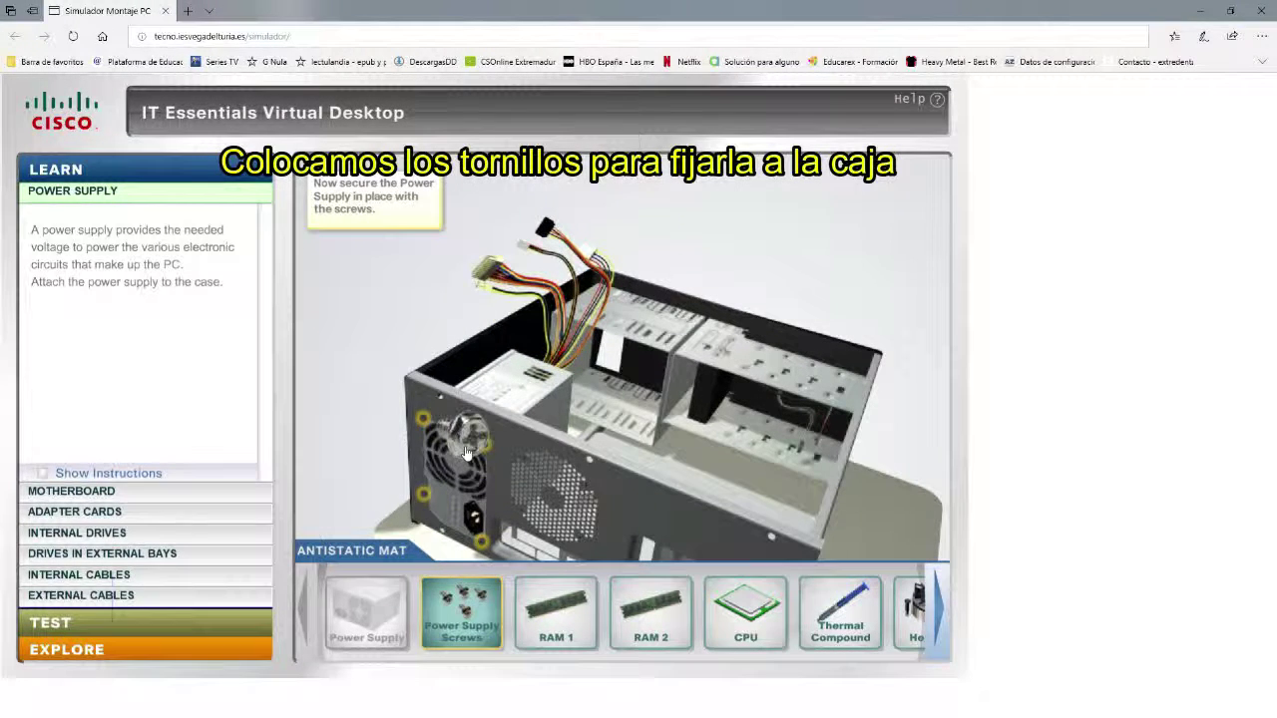
drag(465, 452, 465, 455)
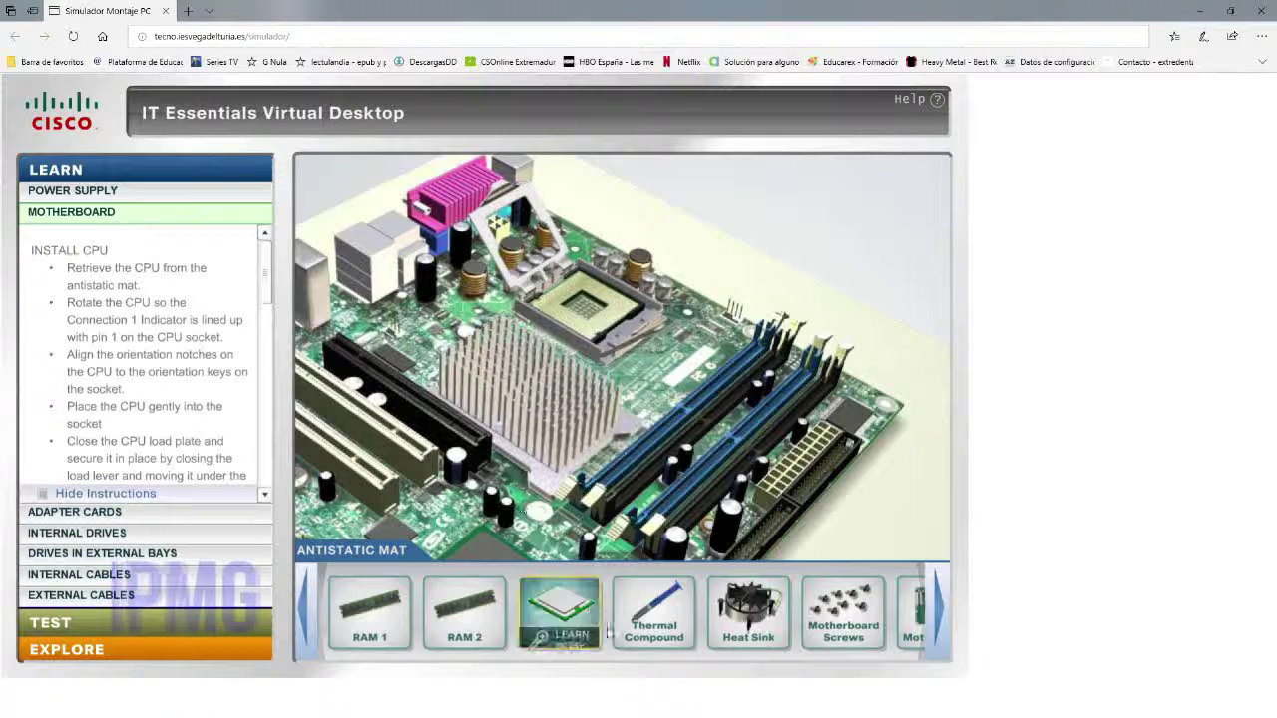
Rotate the CPU to match the motherboard socket, insert it, and lock it with the load plate and lever.
click(578, 601)
drag(579, 601, 608, 289)
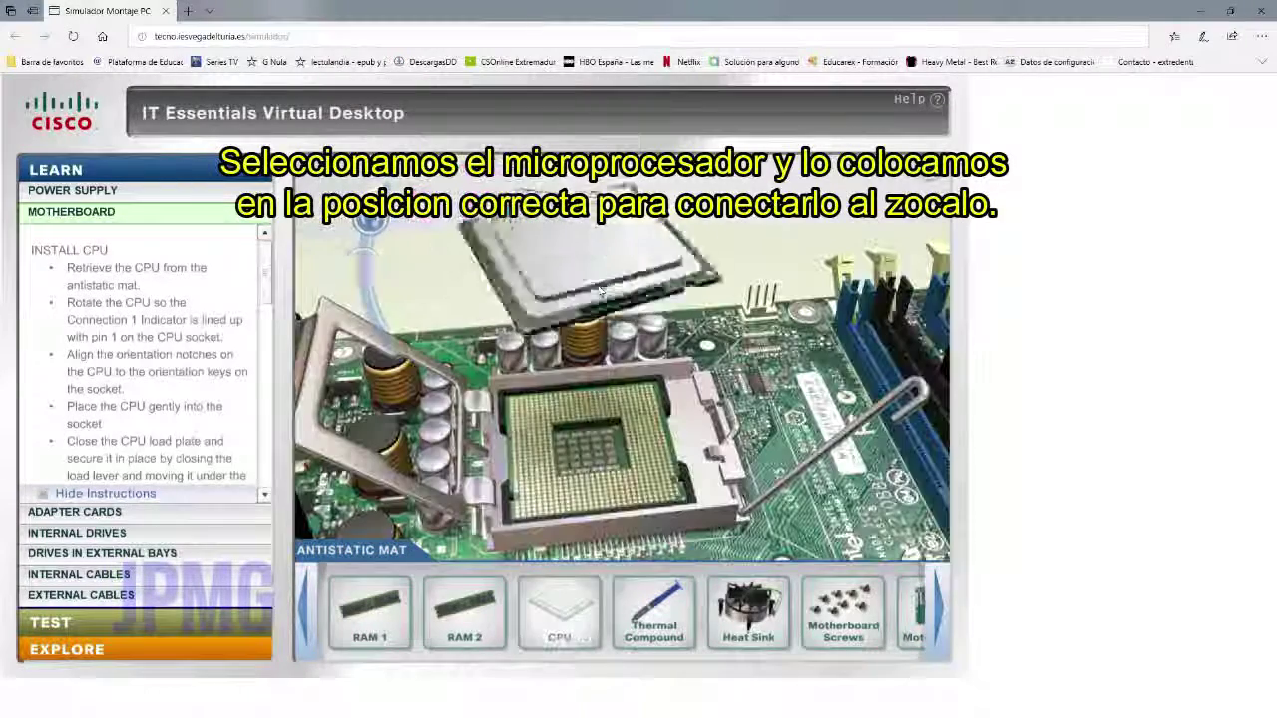
click(371, 220)
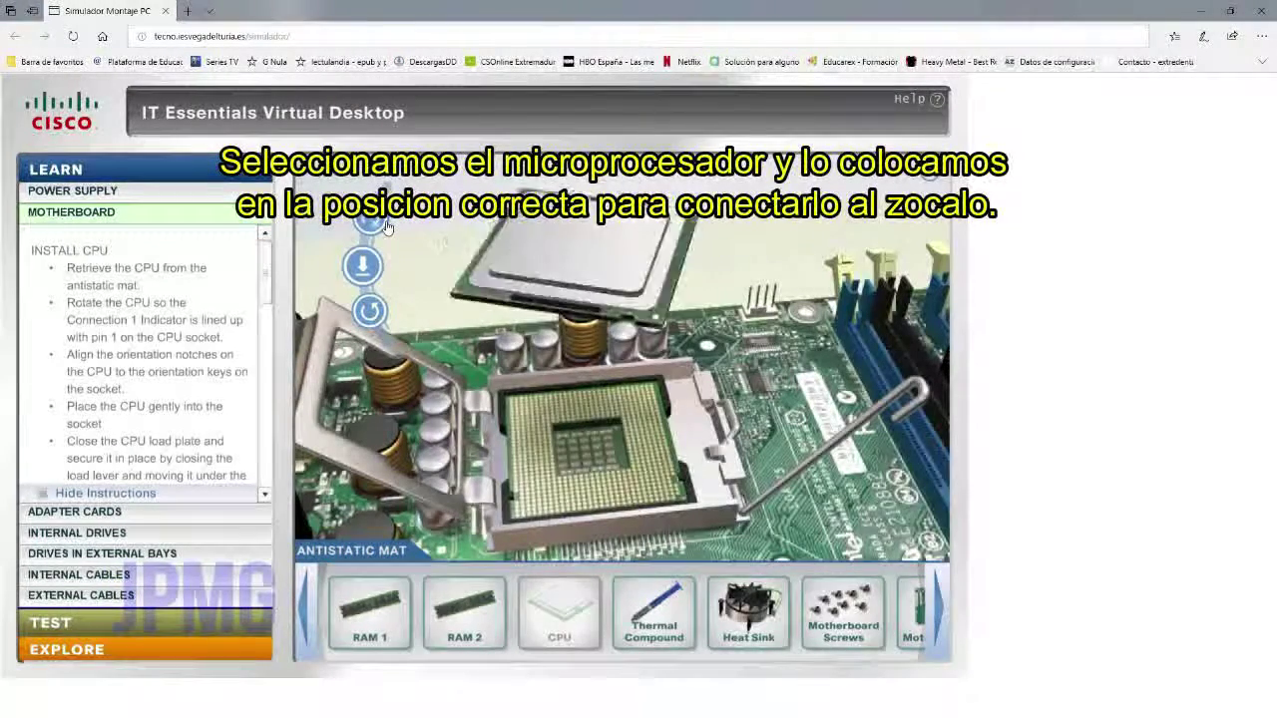
click(364, 265)
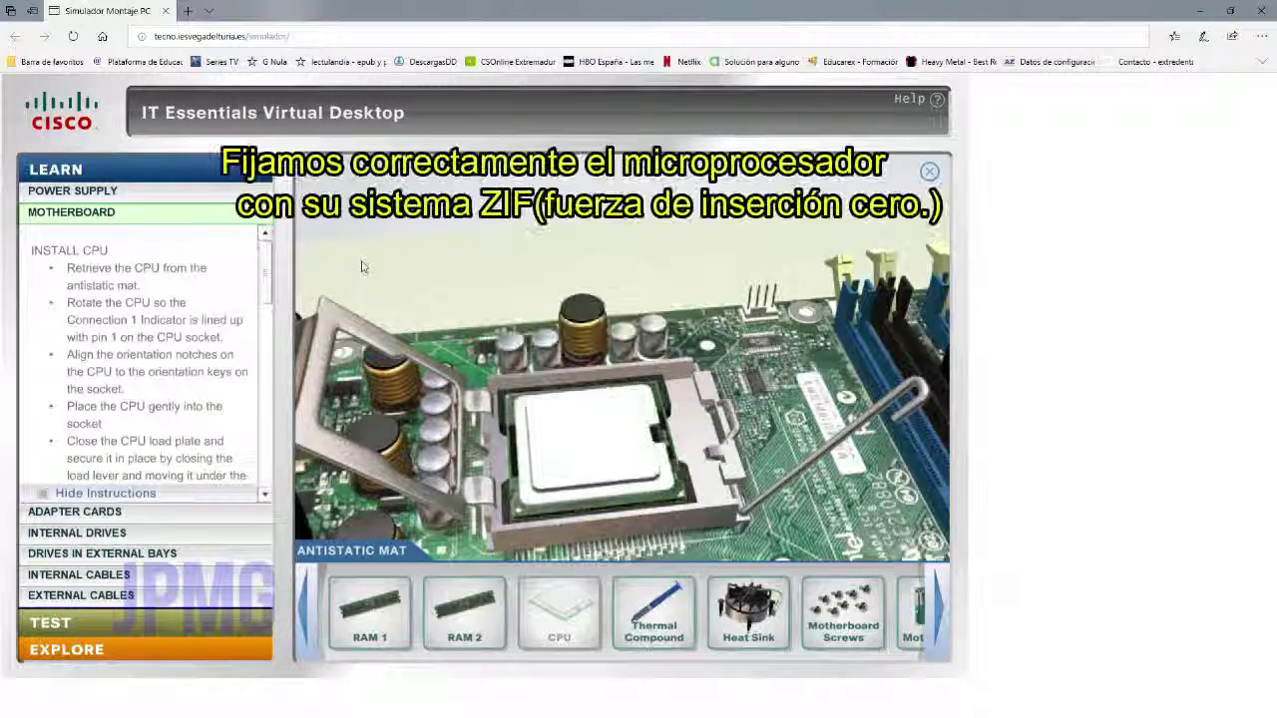
click(314, 399)
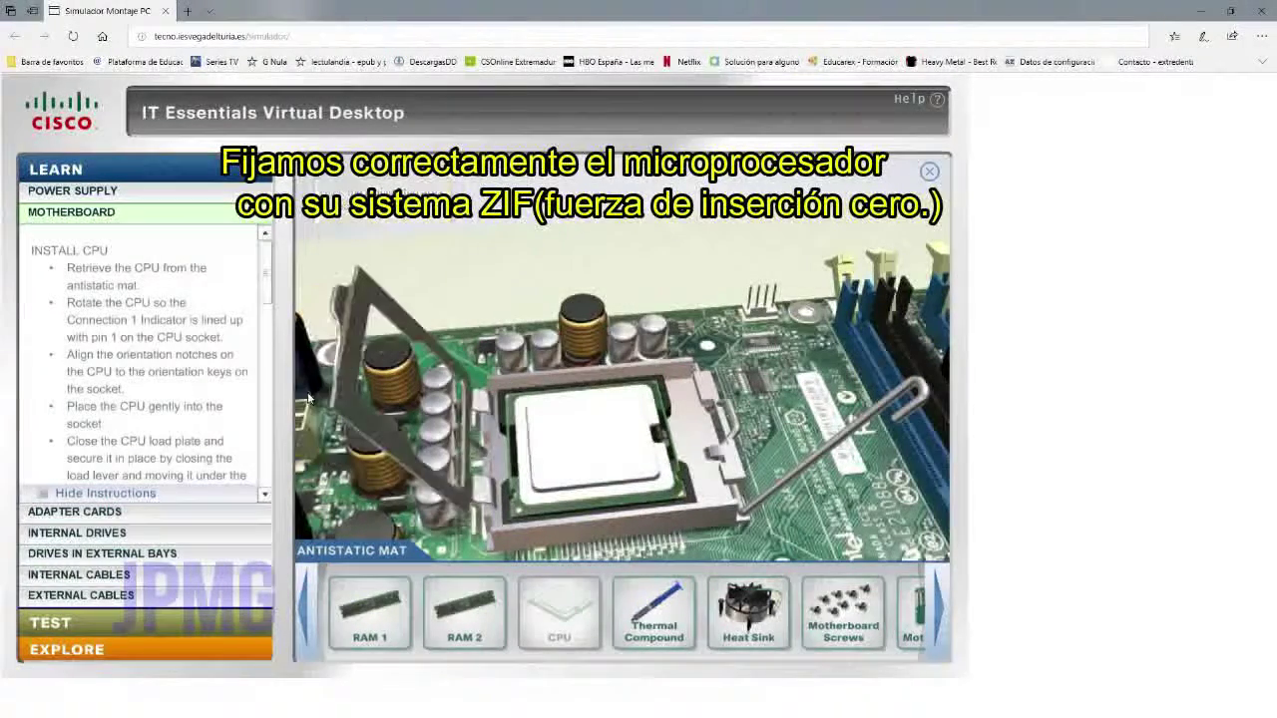
click(897, 404)
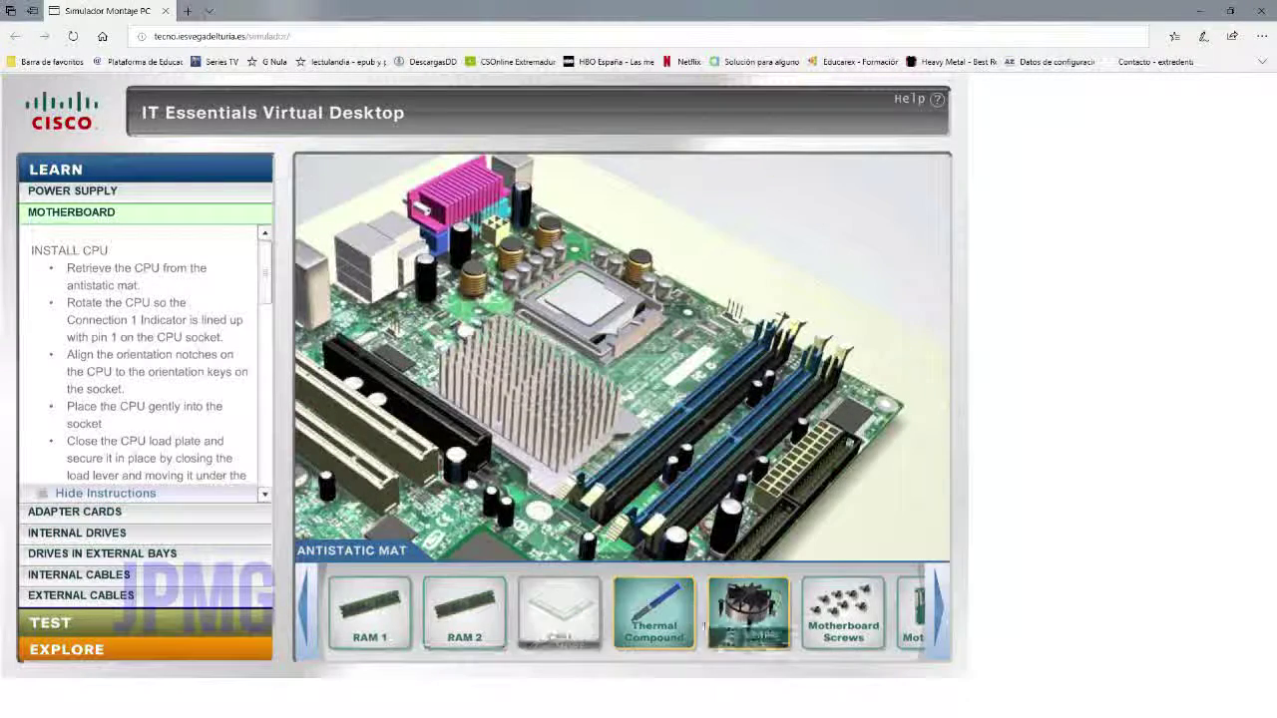
Apply thermal compound to the CPU and attach the heat sink with its fan to the motherboard.
click(683, 604)
drag(683, 605, 703, 249)
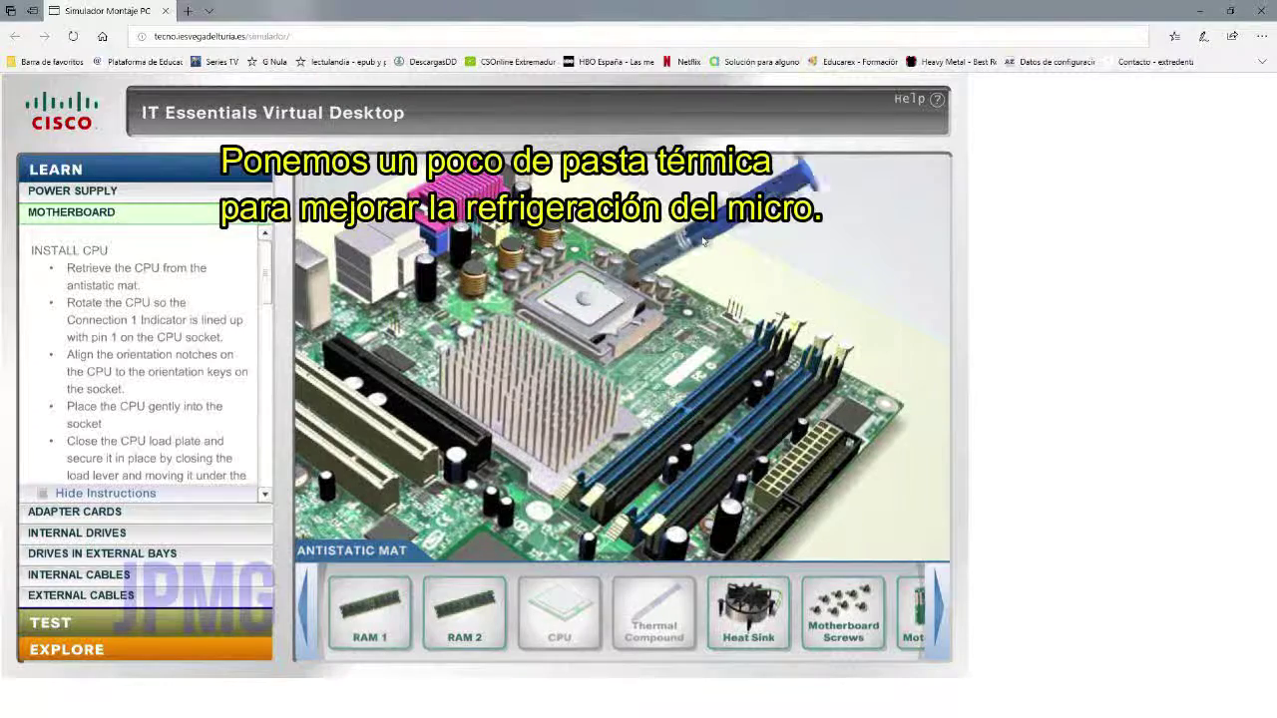
click(747, 605)
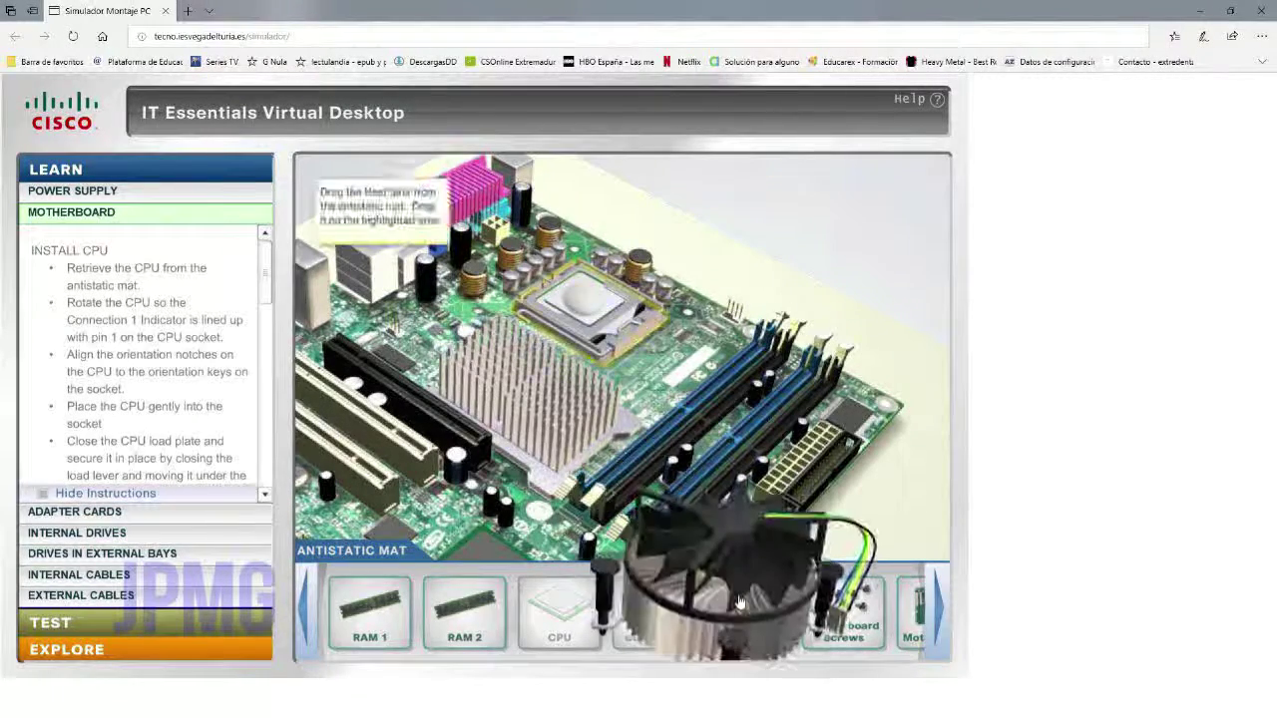
click(647, 269)
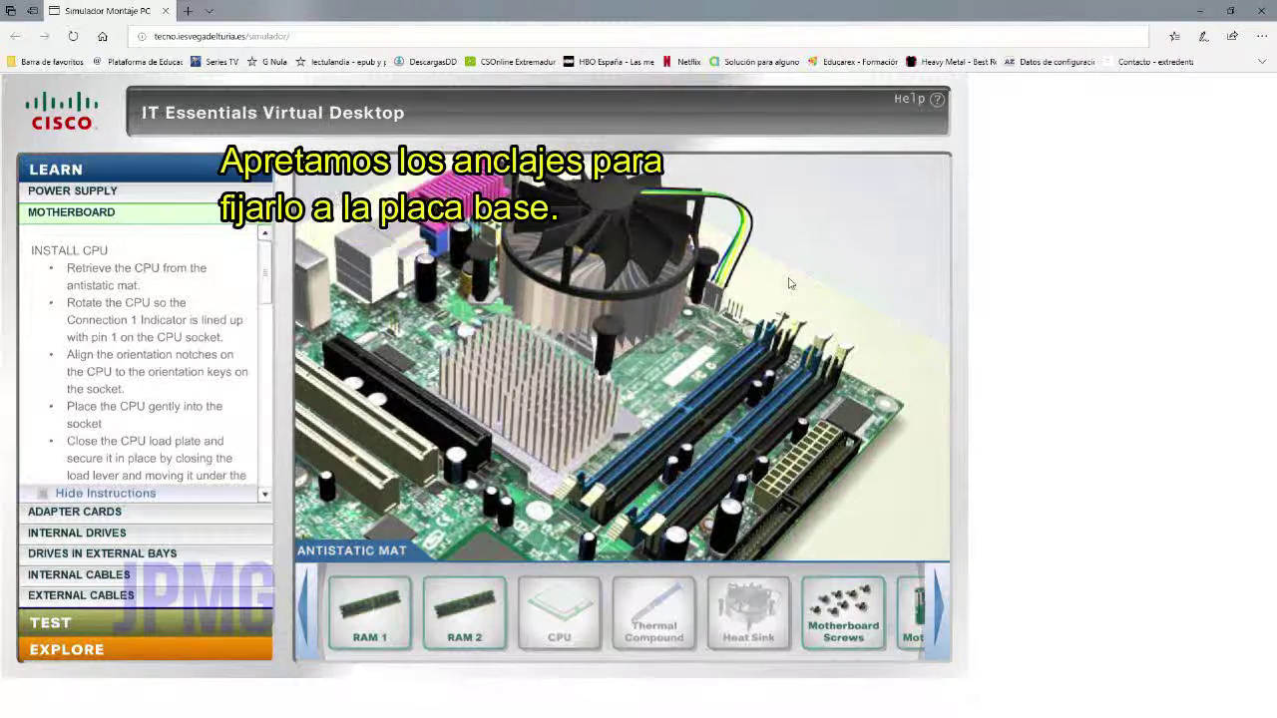
click(736, 281)
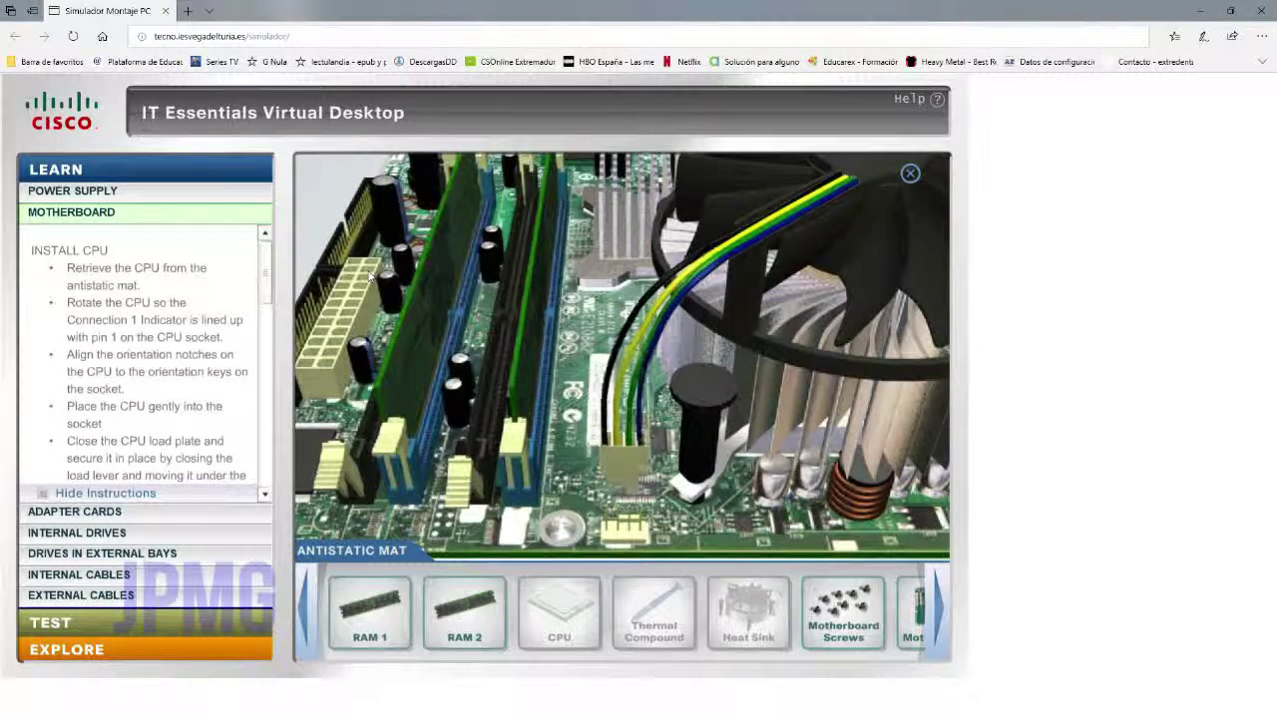
Align the RAM 1 module with its memory slot, insert it, and close both latches.
click(374, 616)
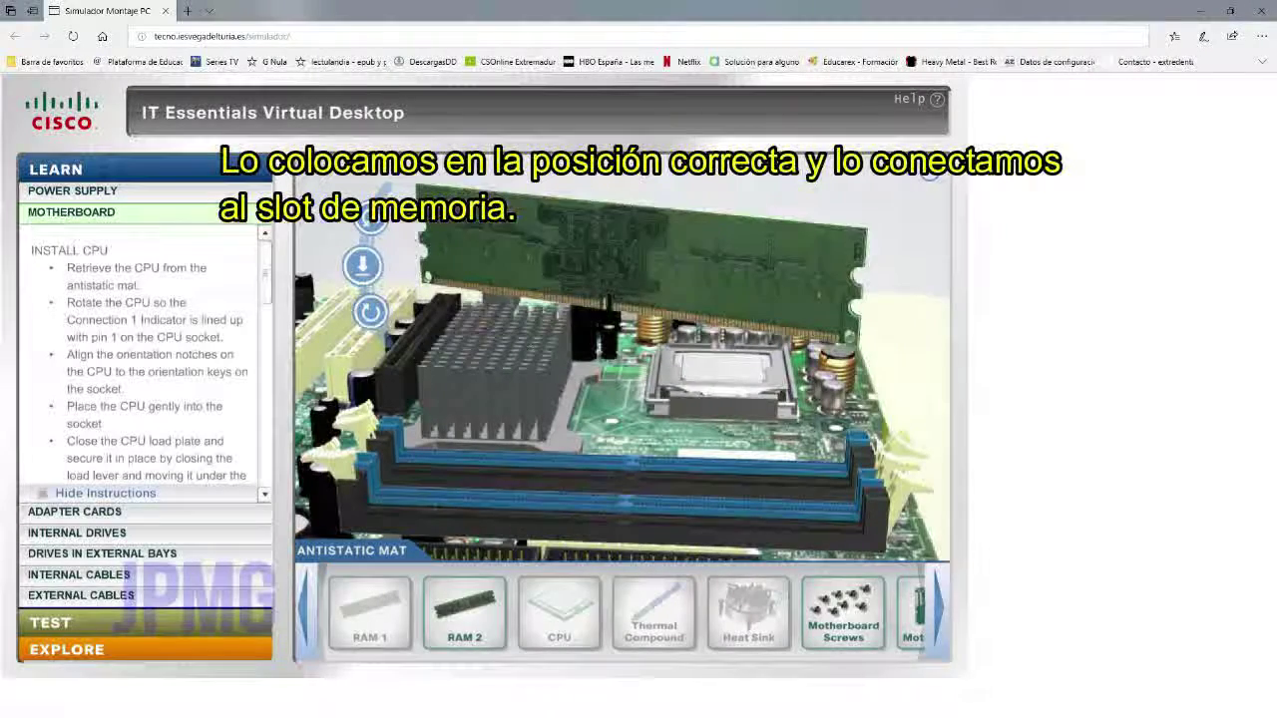
click(370, 218)
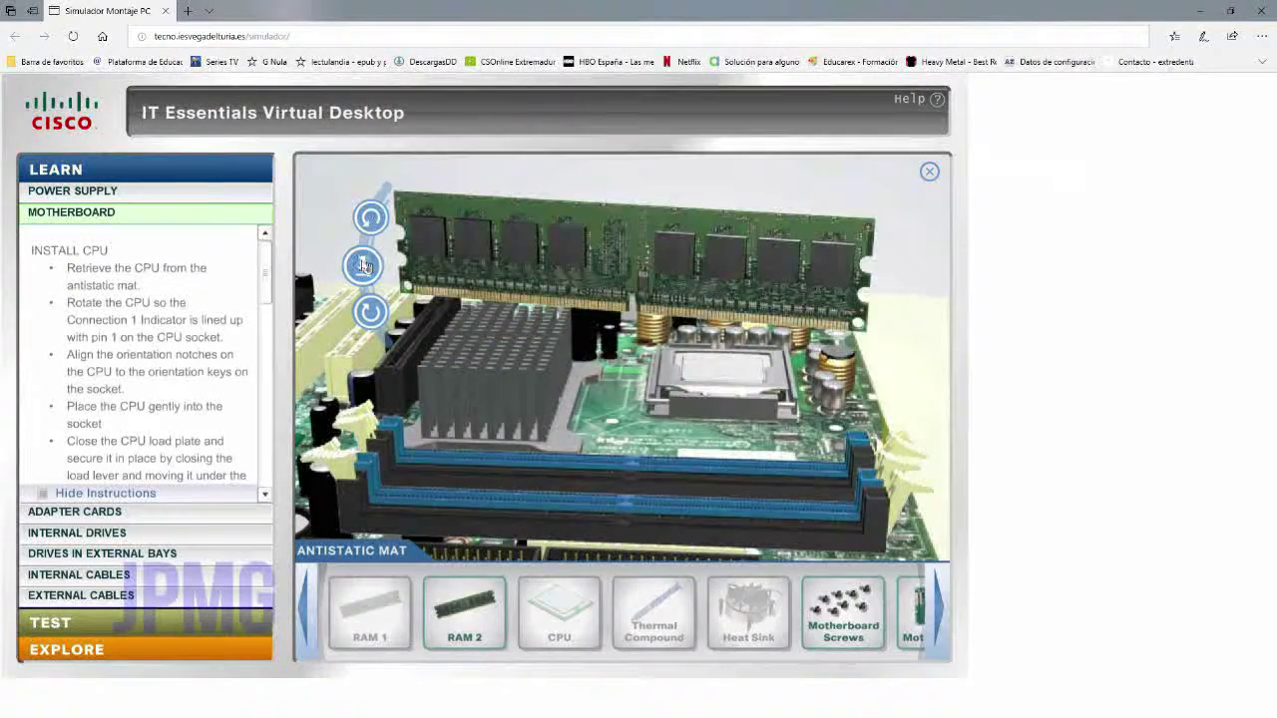
click(364, 265)
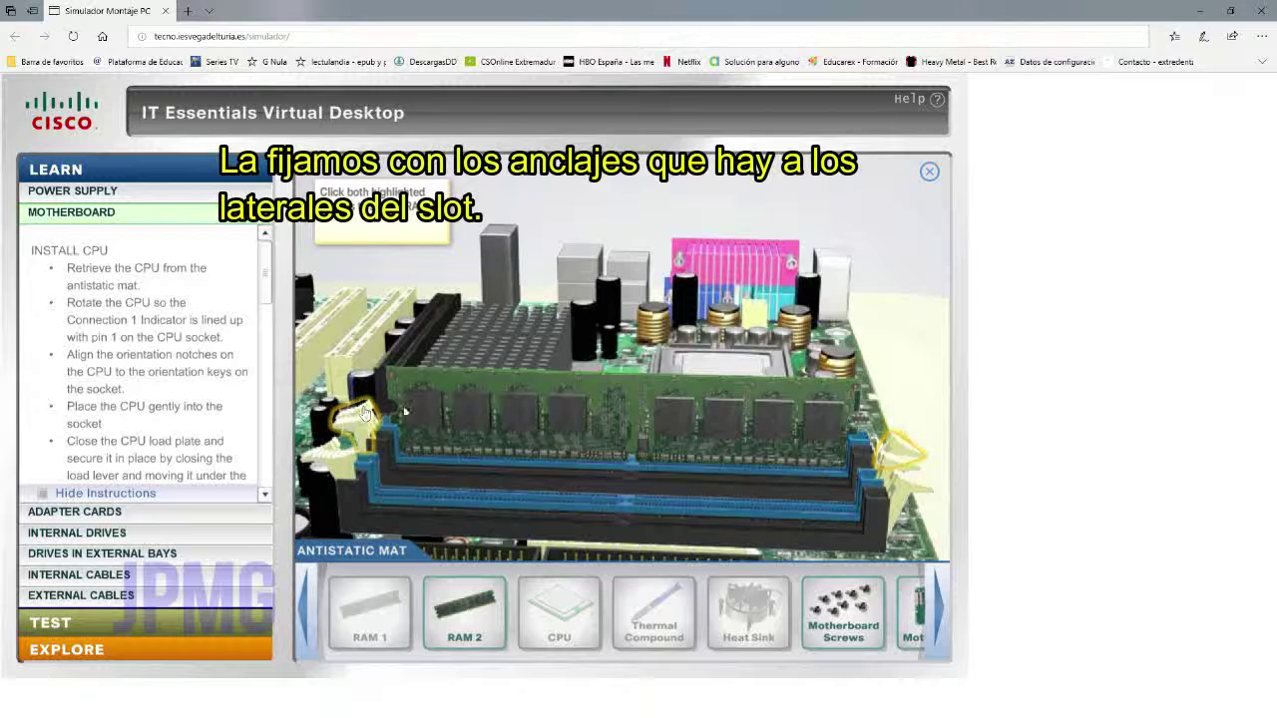
click(895, 444)
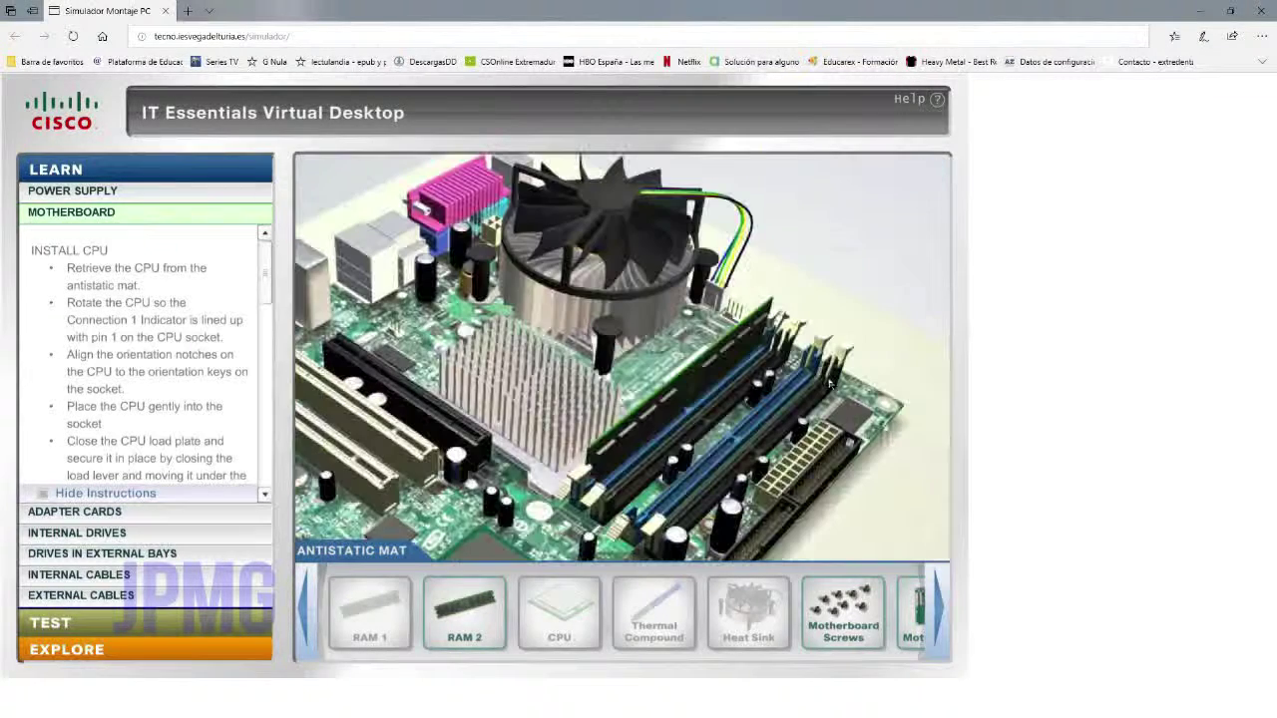
Install the RAM 2 module in the second blue memory slot, correctly oriented and secured by both latches.
drag(492, 629, 621, 499)
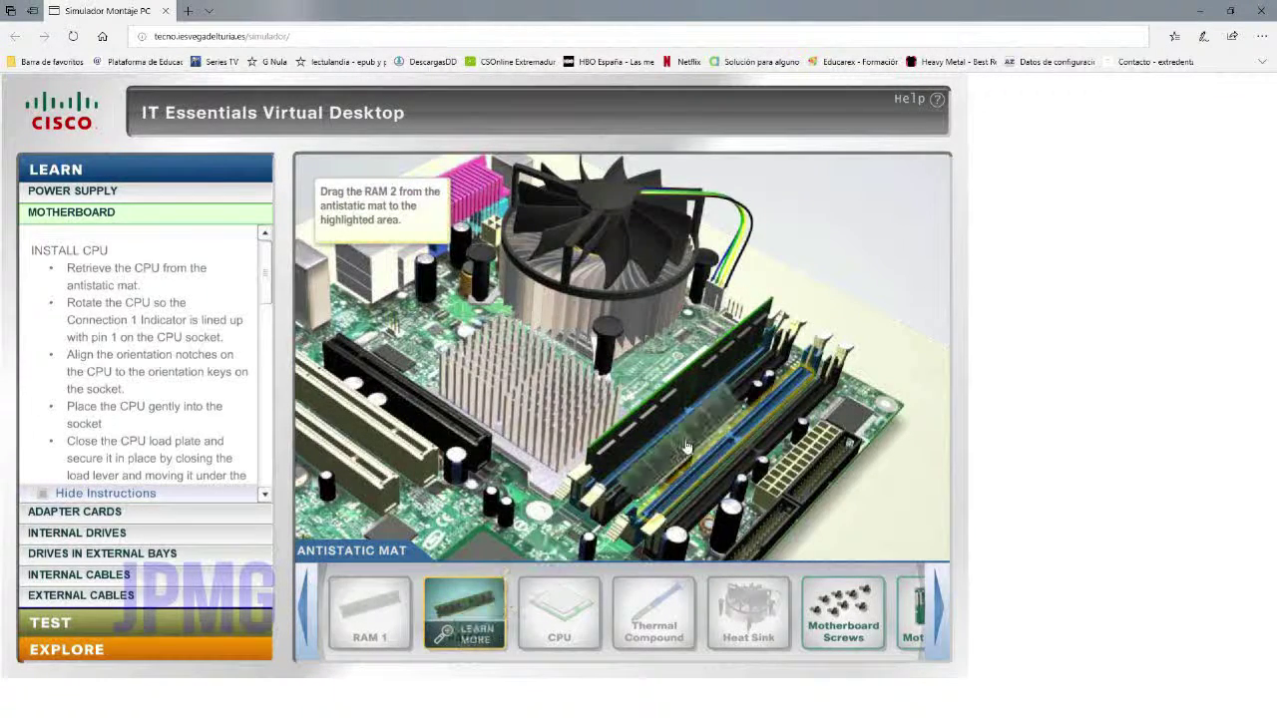
drag(686, 445, 689, 444)
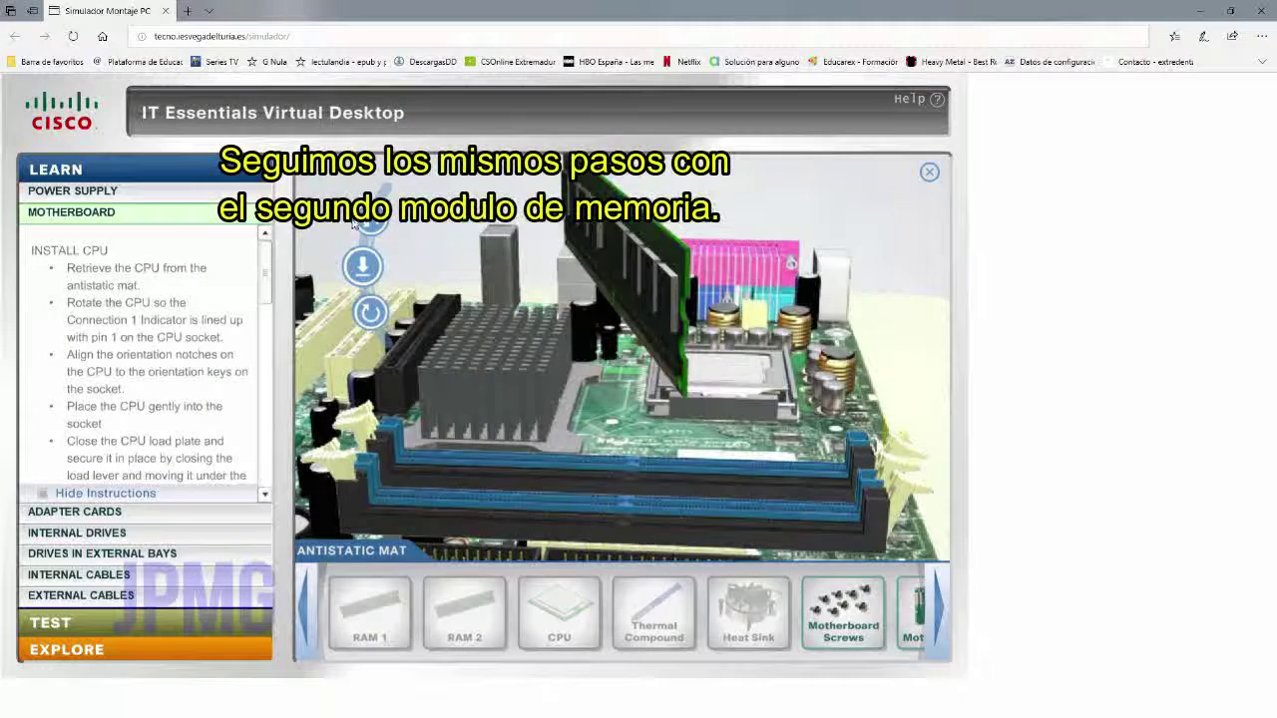
click(365, 221)
click(372, 221)
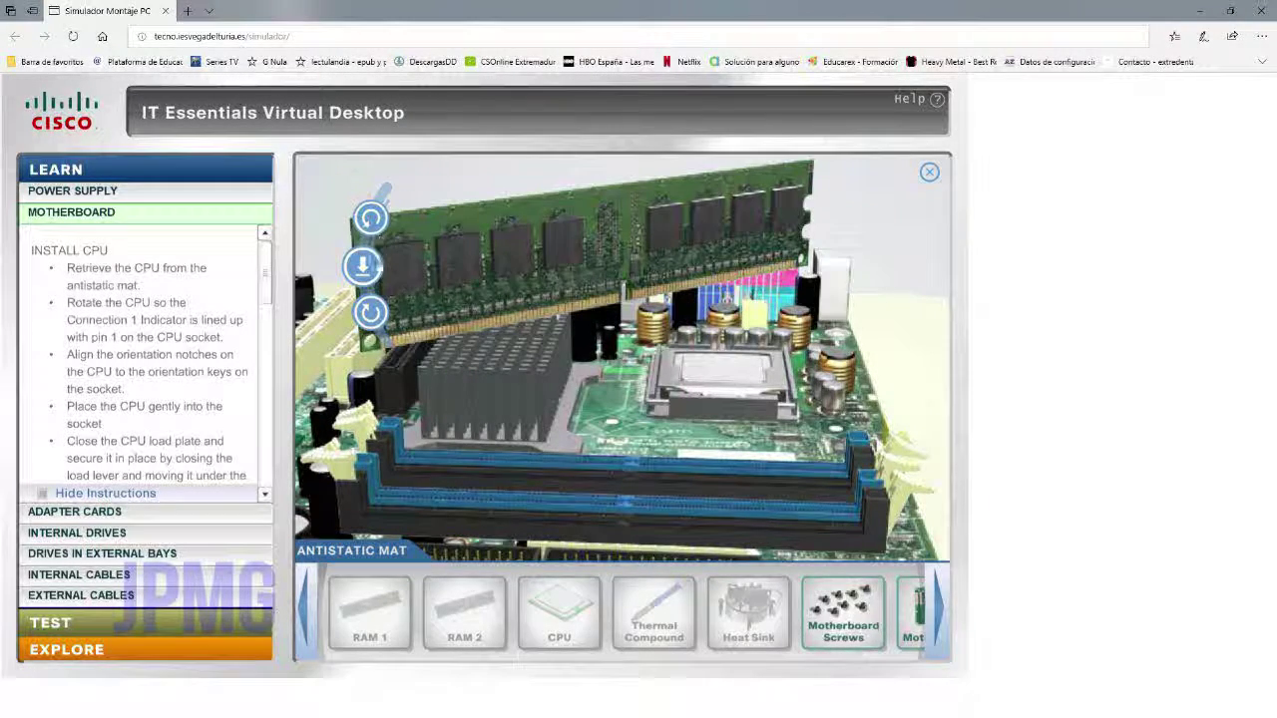
click(363, 265)
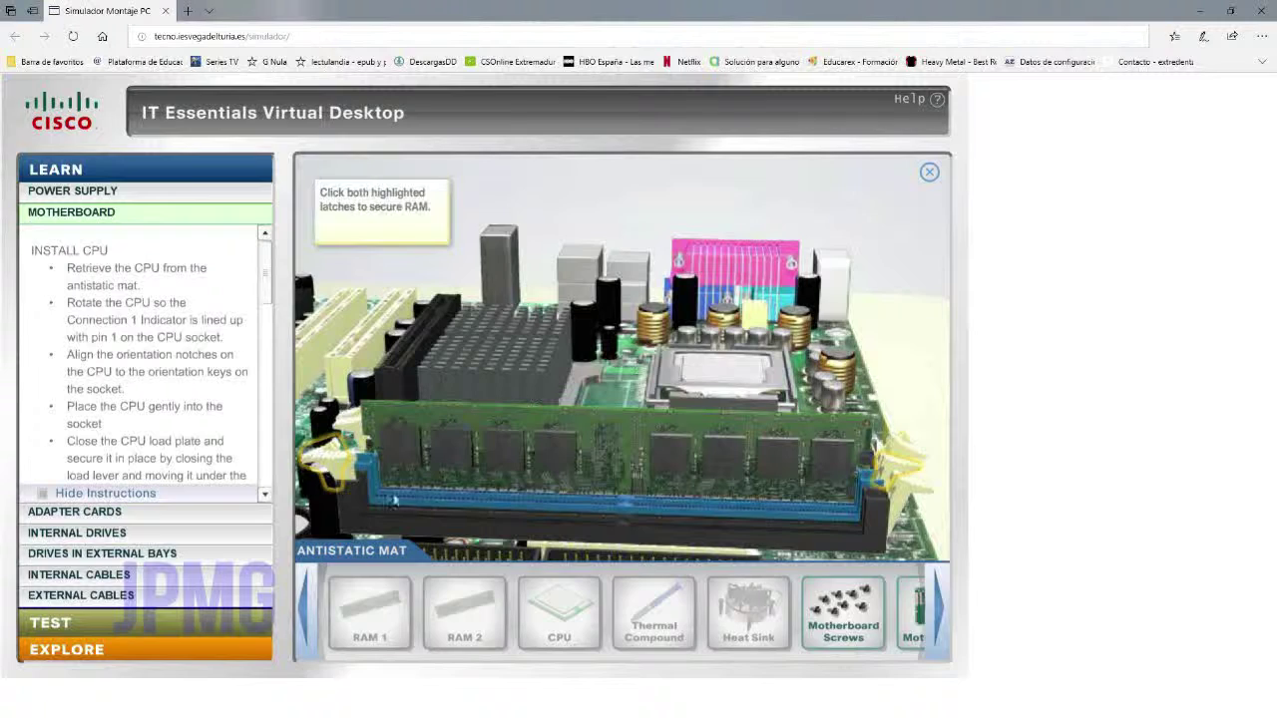
click(897, 473)
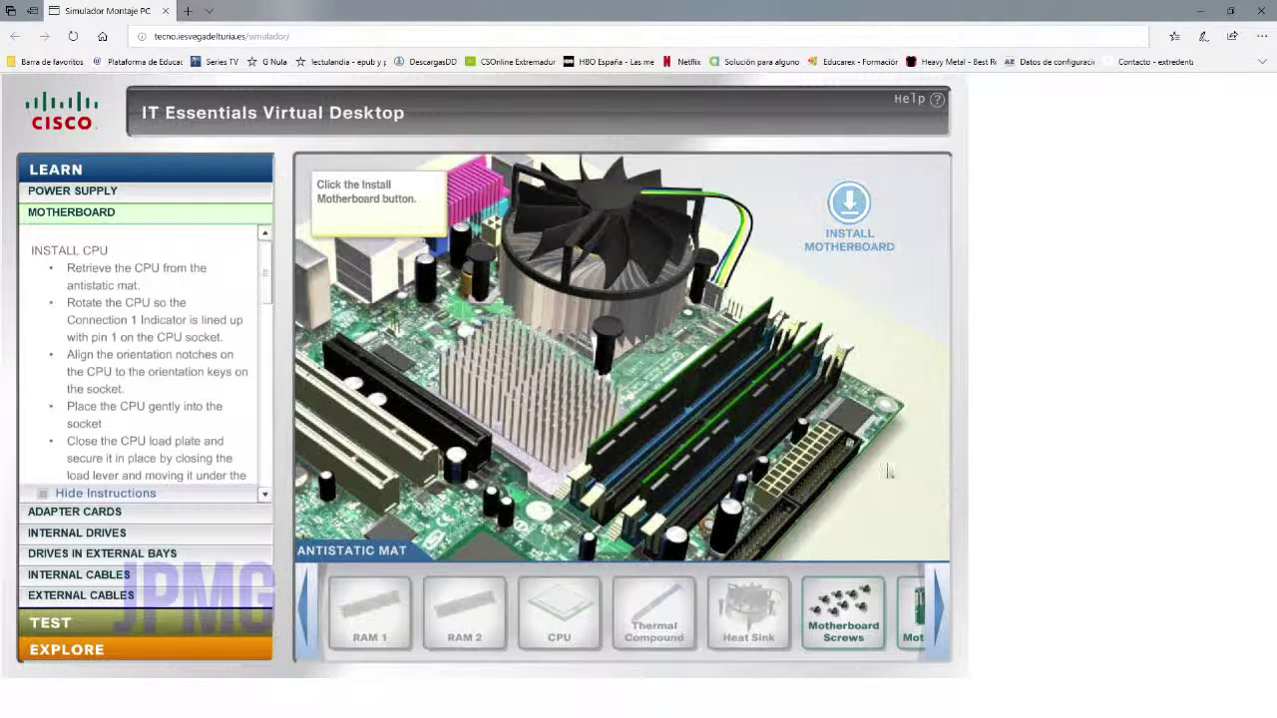
Install the assembled motherboard in the case and fasten it with the motherboard screws.
click(860, 206)
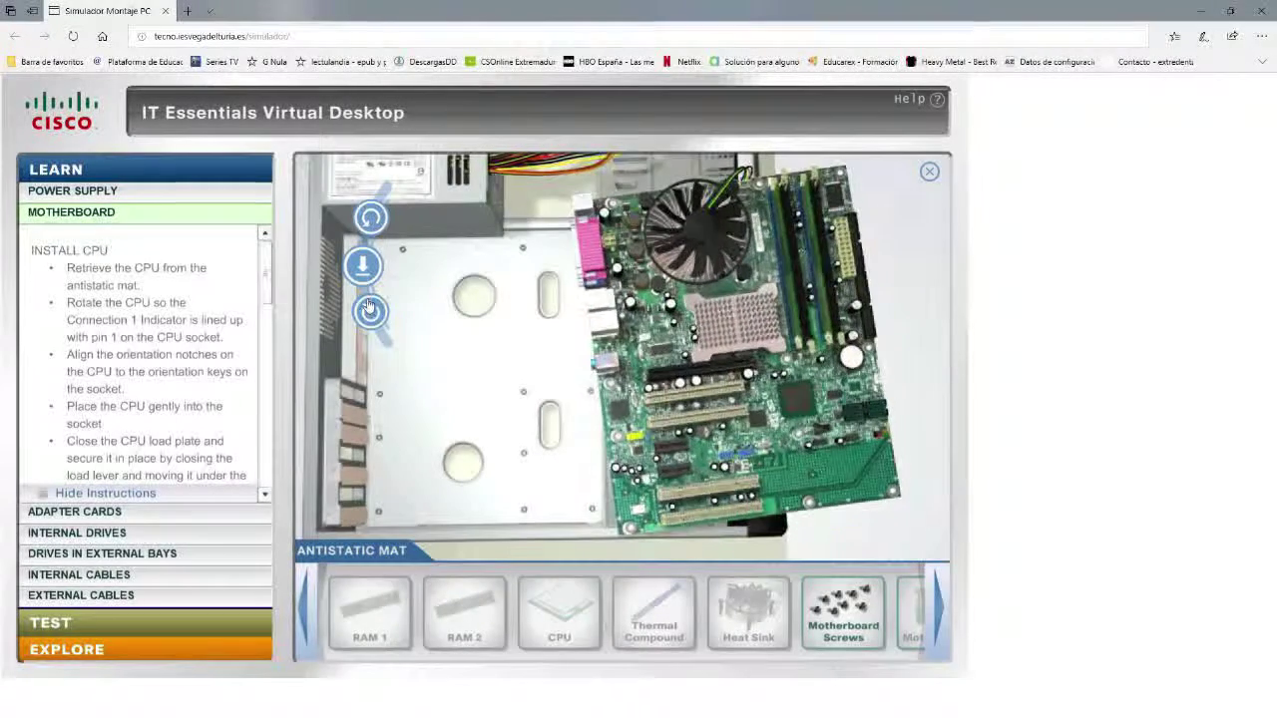
click(365, 267)
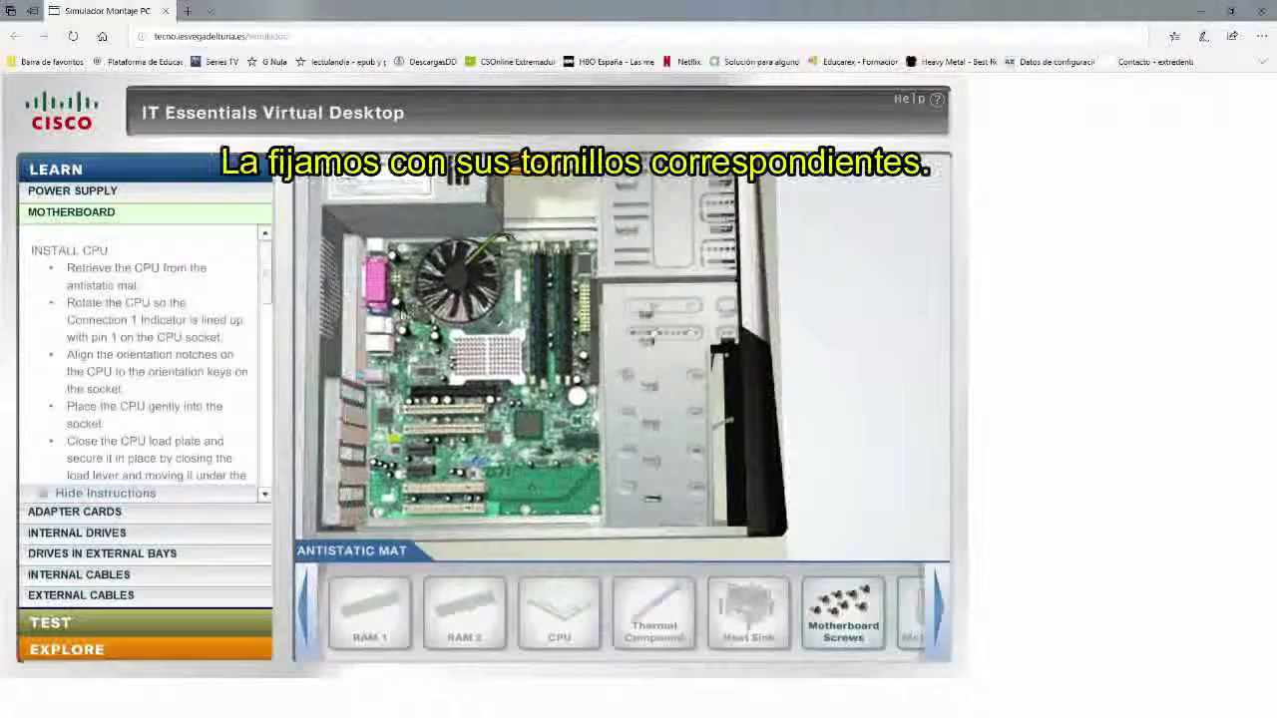
click(866, 613)
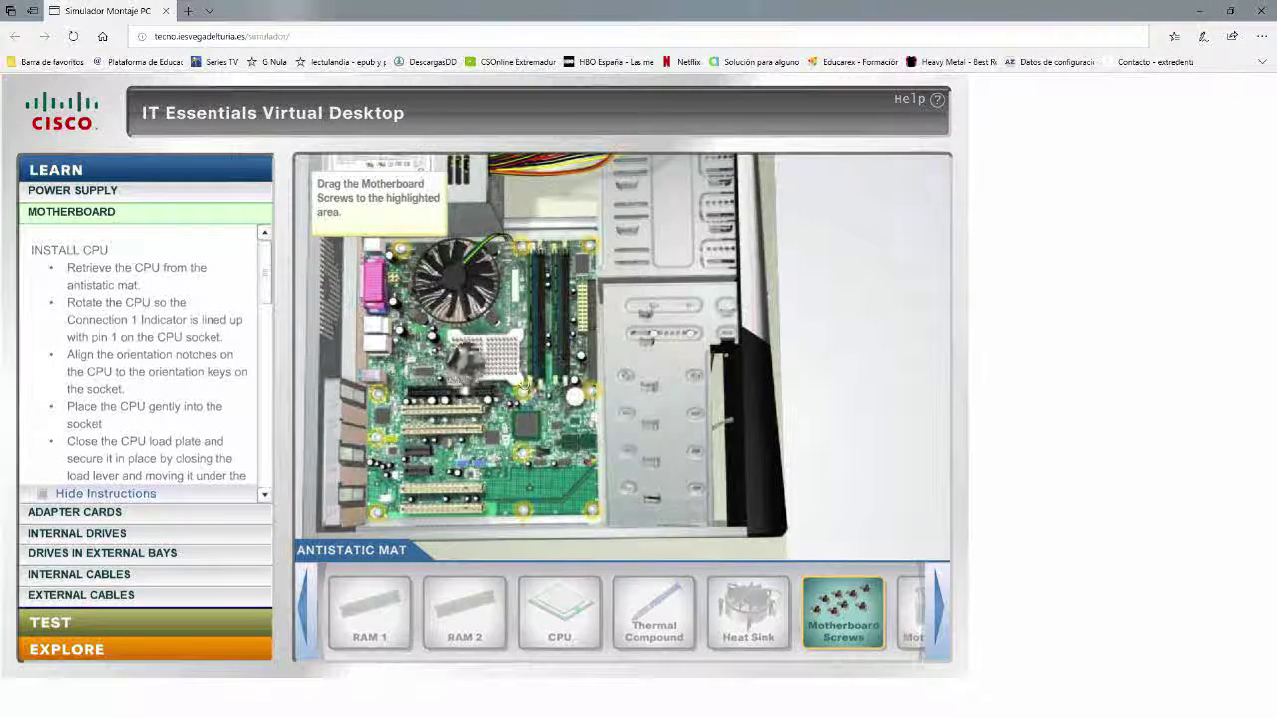
click(403, 409)
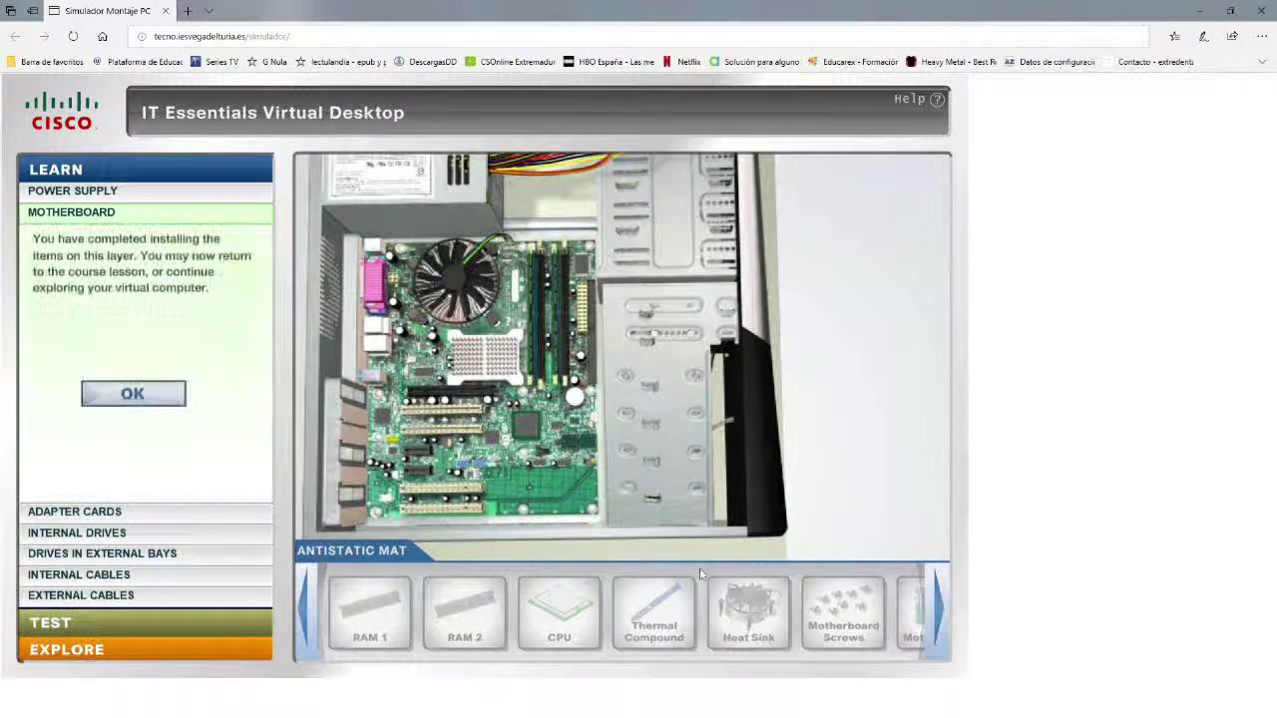
Go to the adapter cards stage, insert the video adapter in its long black slot, and fasten it with its screw.
click(129, 517)
mouse_move(365, 611)
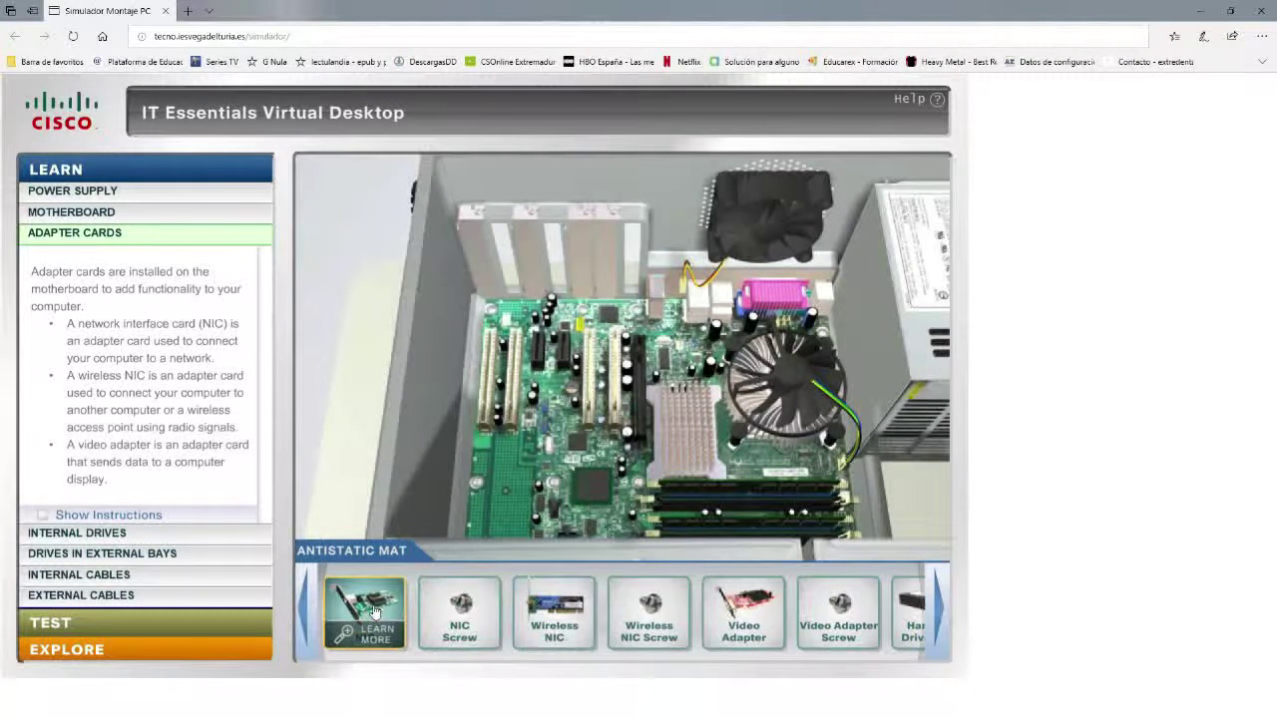
drag(743, 610, 653, 334)
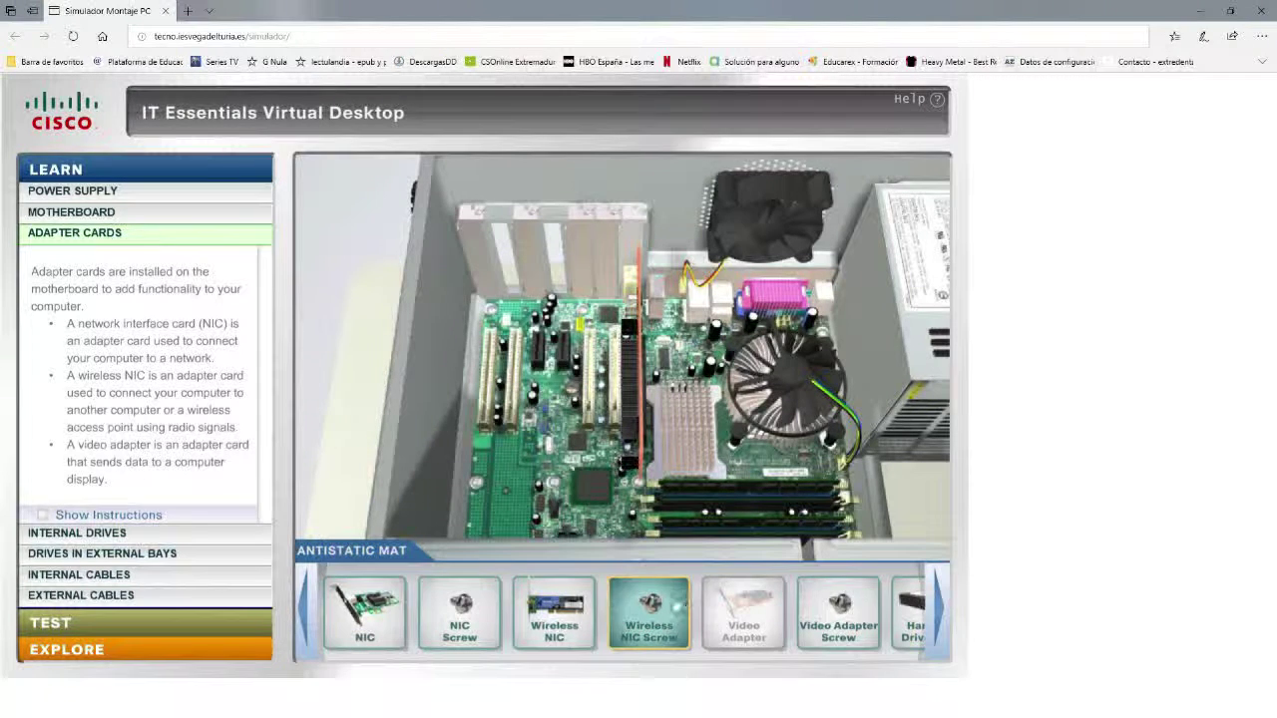
mouse_move(838, 611)
drag(668, 242, 663, 241)
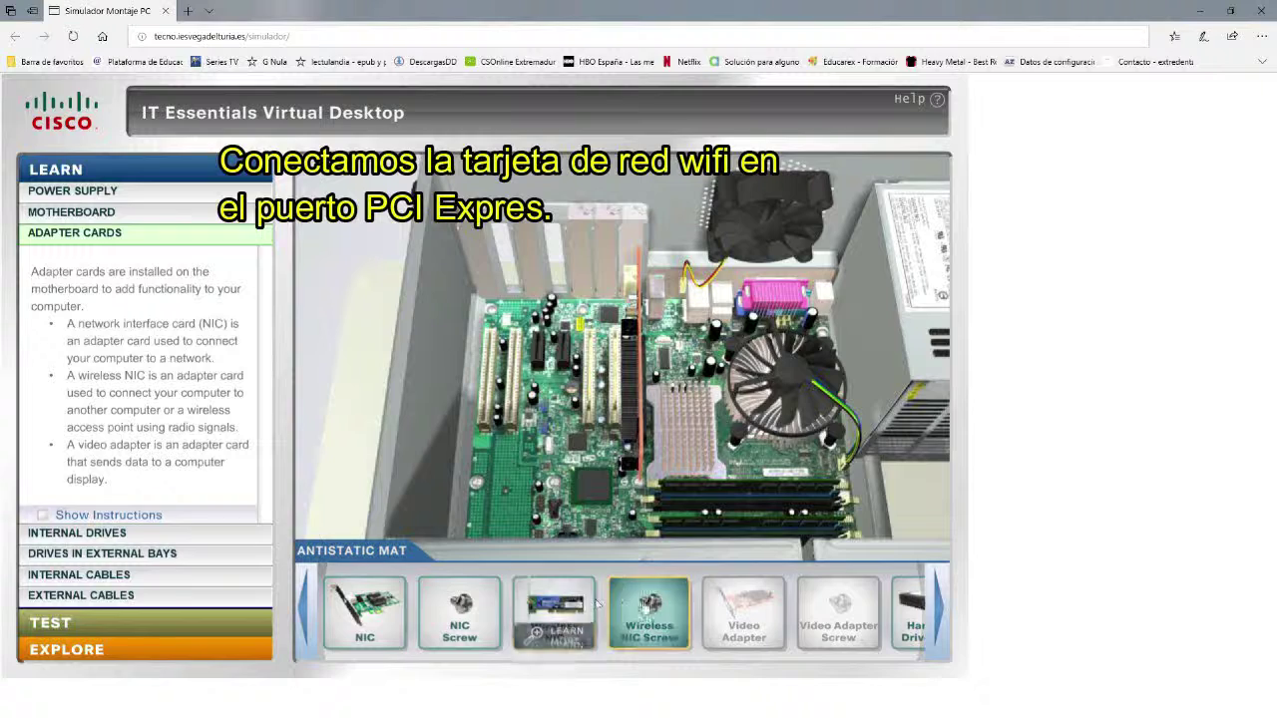
Insert the wireless NIC into its white expansion slot and fasten it with the wireless NIC screw.
mouse_move(554, 611)
drag(554, 610, 512, 320)
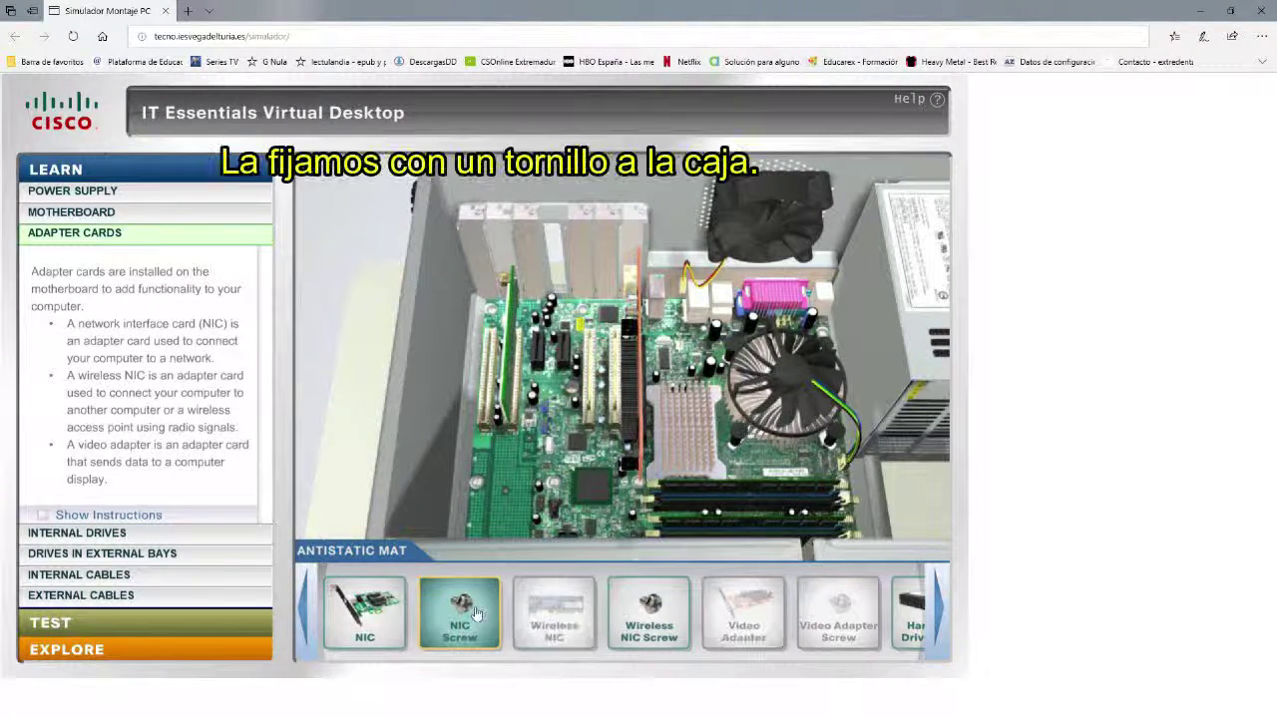
drag(648, 611, 517, 231)
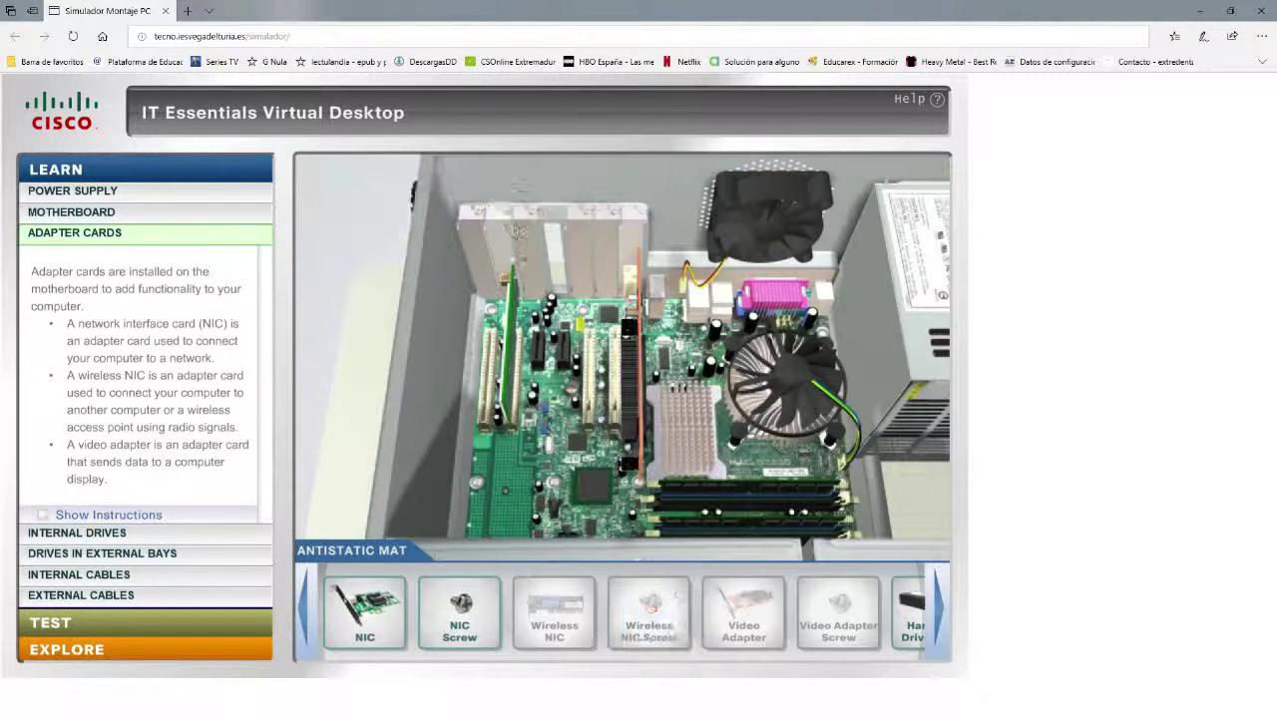
Insert the NIC into its short black expansion slot and fasten it with the NIC screw.
drag(364, 608, 525, 256)
drag(364, 606, 562, 295)
drag(460, 610, 477, 527)
drag(561, 227, 563, 230)
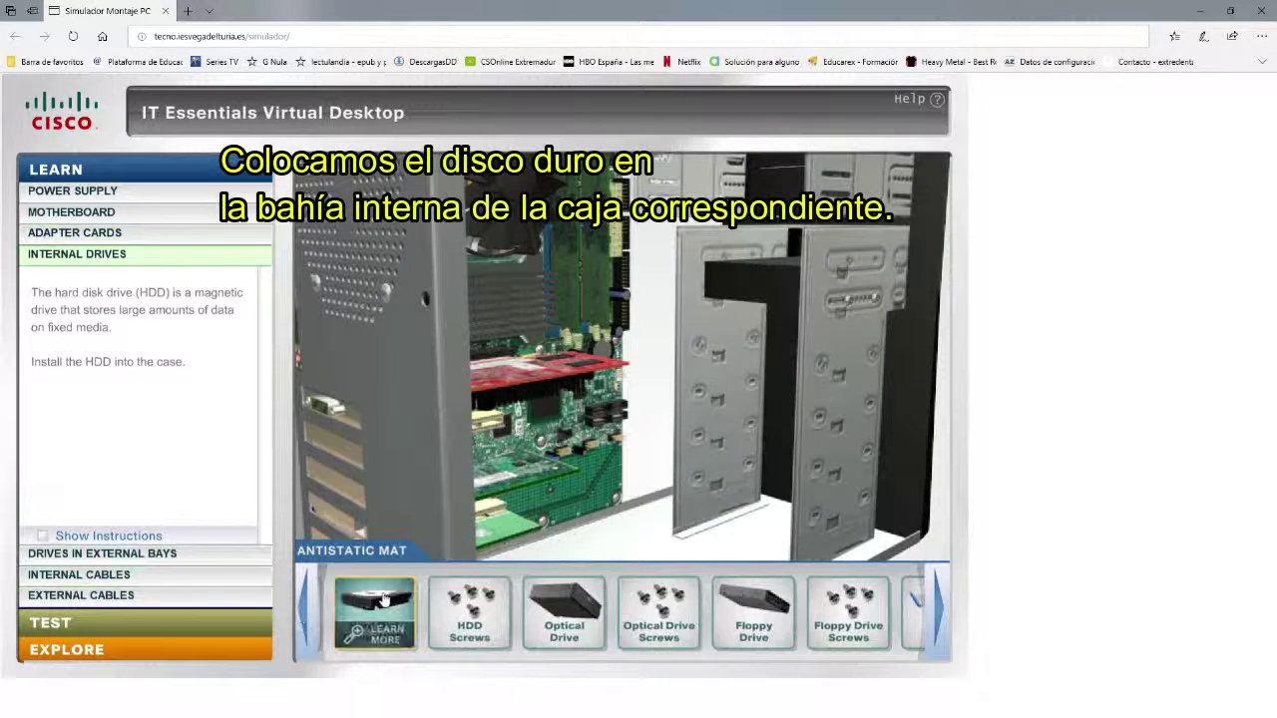
Orient the hard disk drive, slide it into the internal bay, and secure it with the HDD screws.
drag(374, 611, 698, 349)
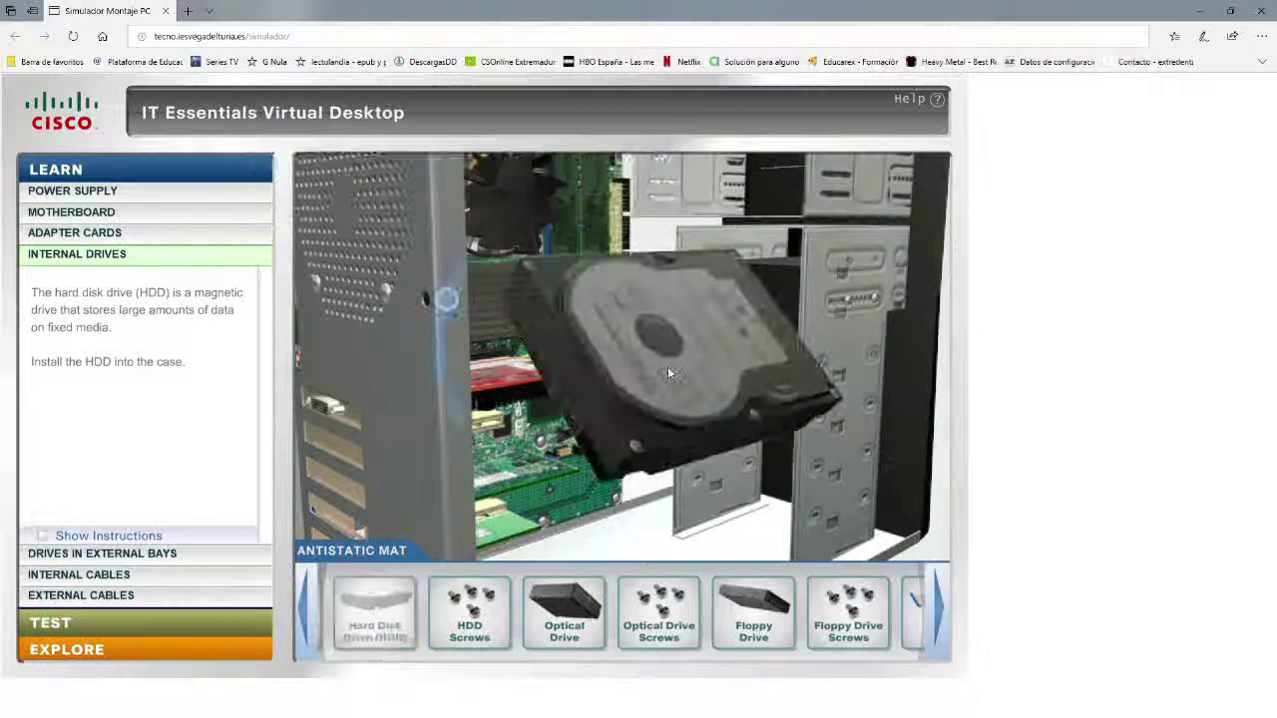
click(446, 302)
click(440, 349)
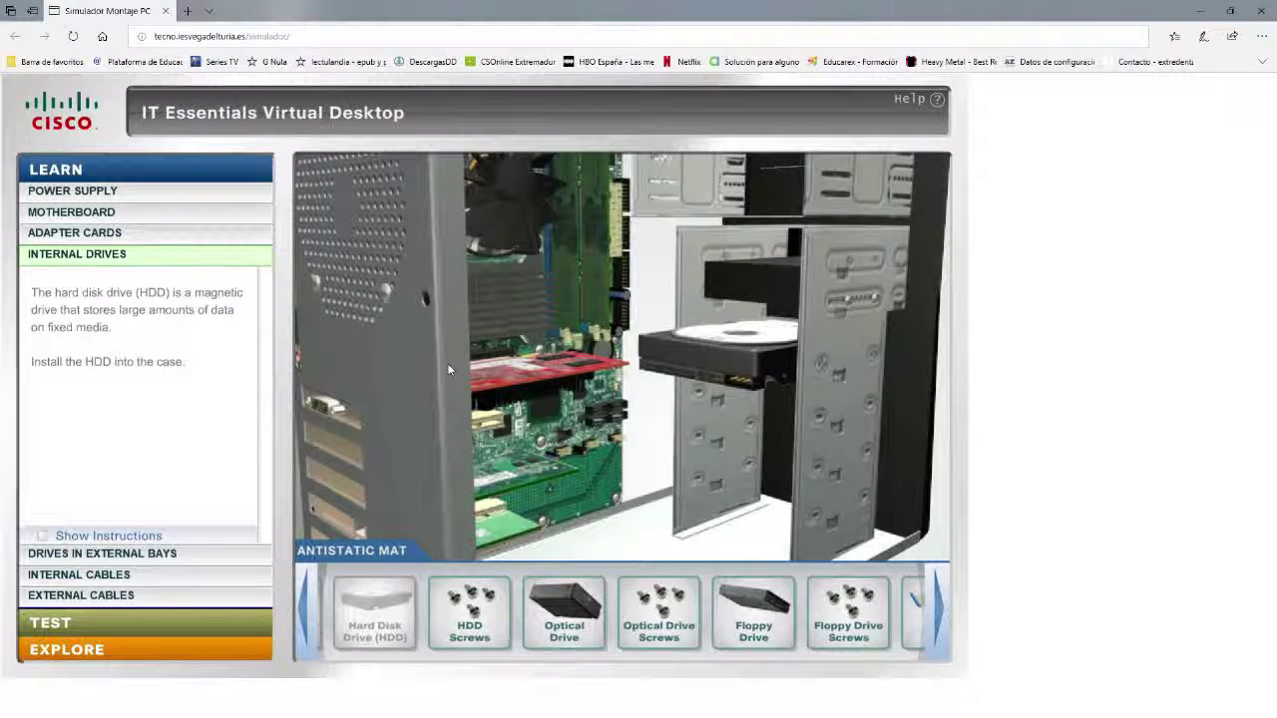
drag(469, 611, 890, 371)
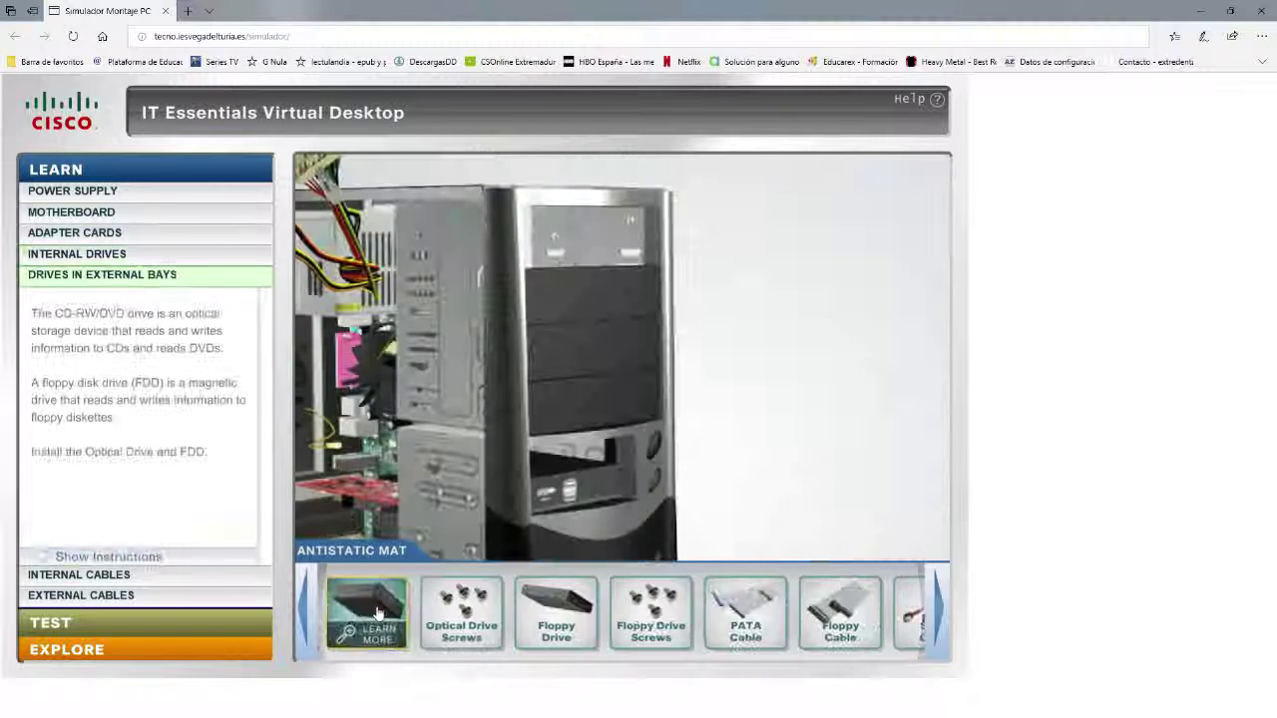
Insert the optical drive into the uppermost external bay and secure it with the optical drive screws.
mouse_move(384, 610)
mouse_down()
mouse_move(638, 249)
mouse_move(698, 230)
mouse_move(484, 244)
mouse_move(469, 227)
mouse_up()
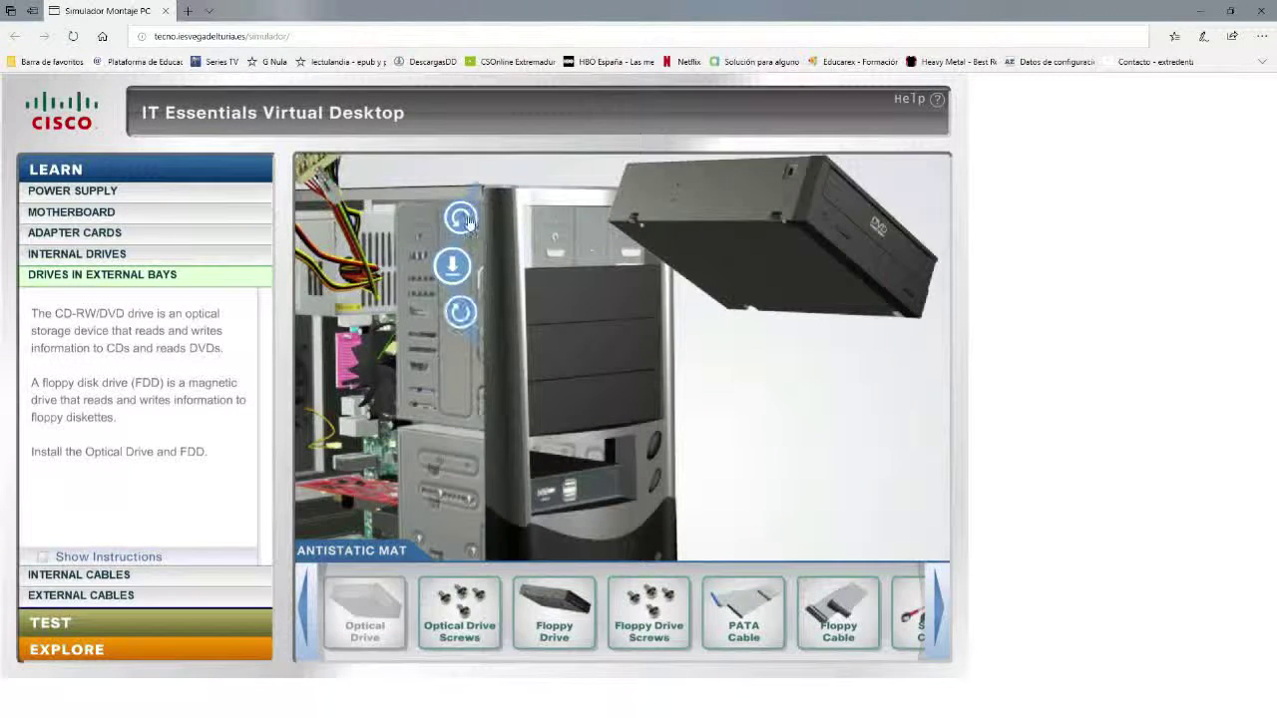
click(461, 265)
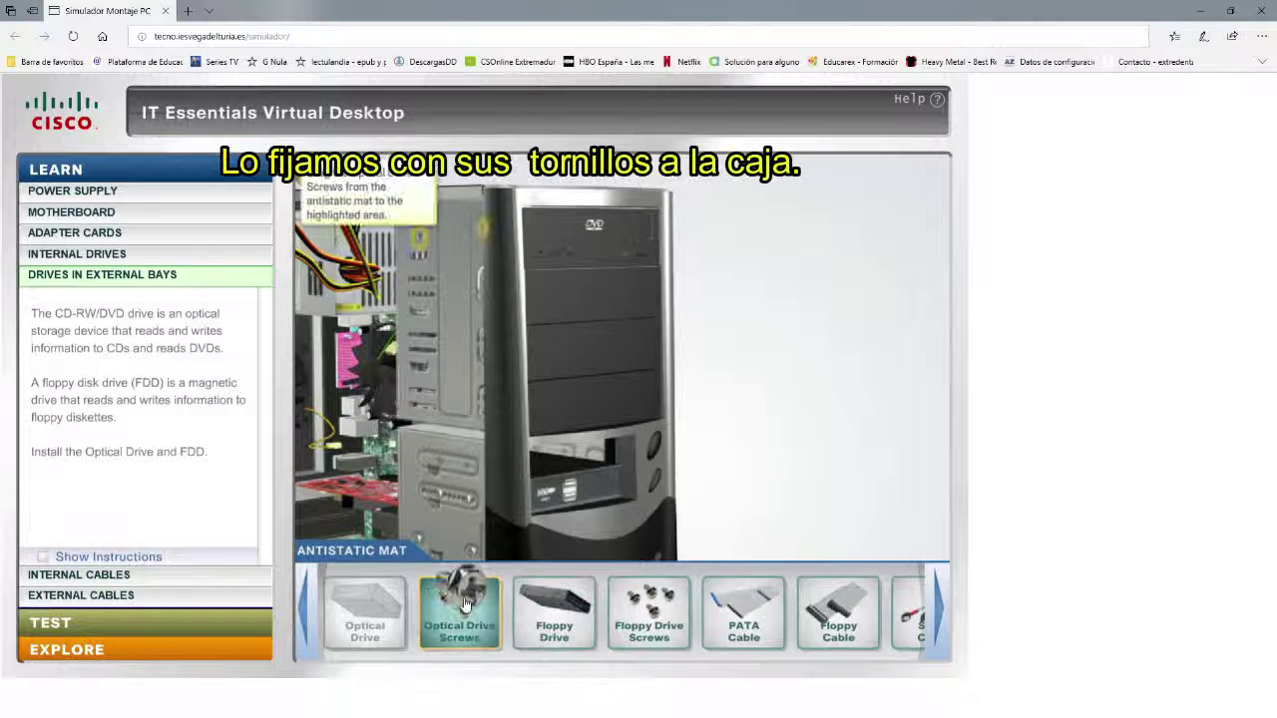
drag(484, 230, 490, 241)
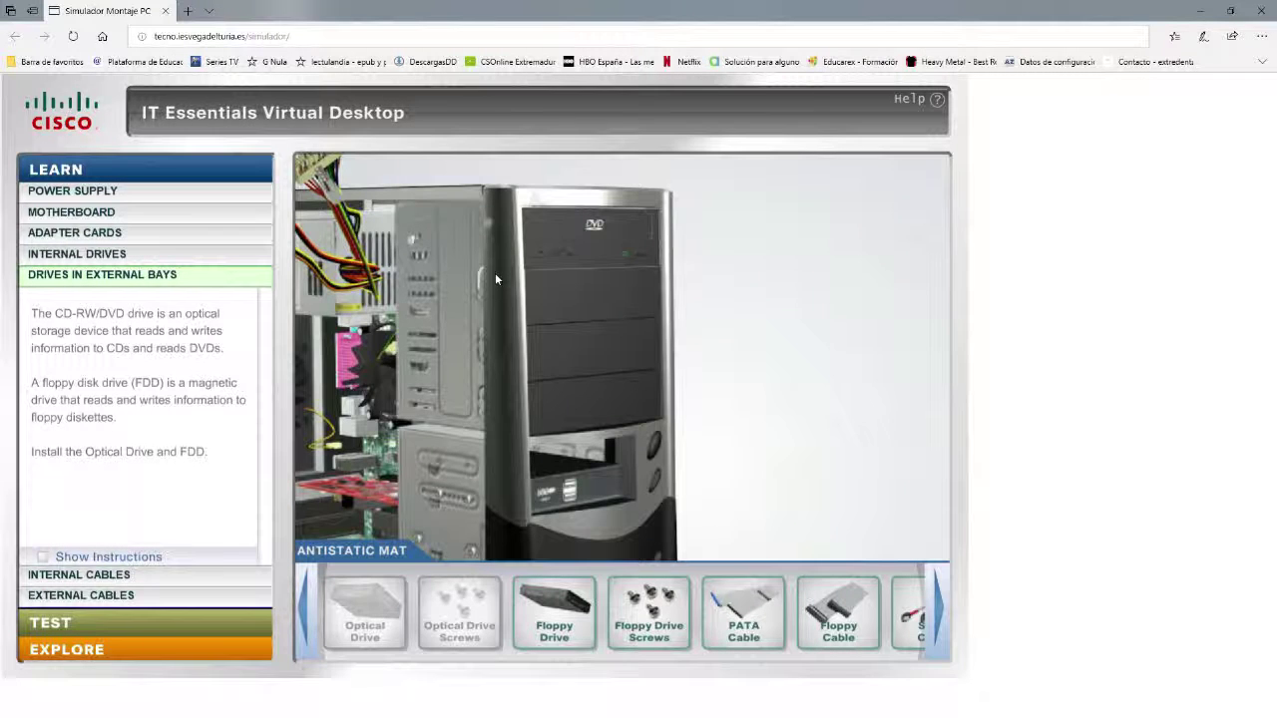
Orient the floppy drive, slide it into the lower external bay, and fasten it with the floppy drive screws.
drag(554, 611, 568, 472)
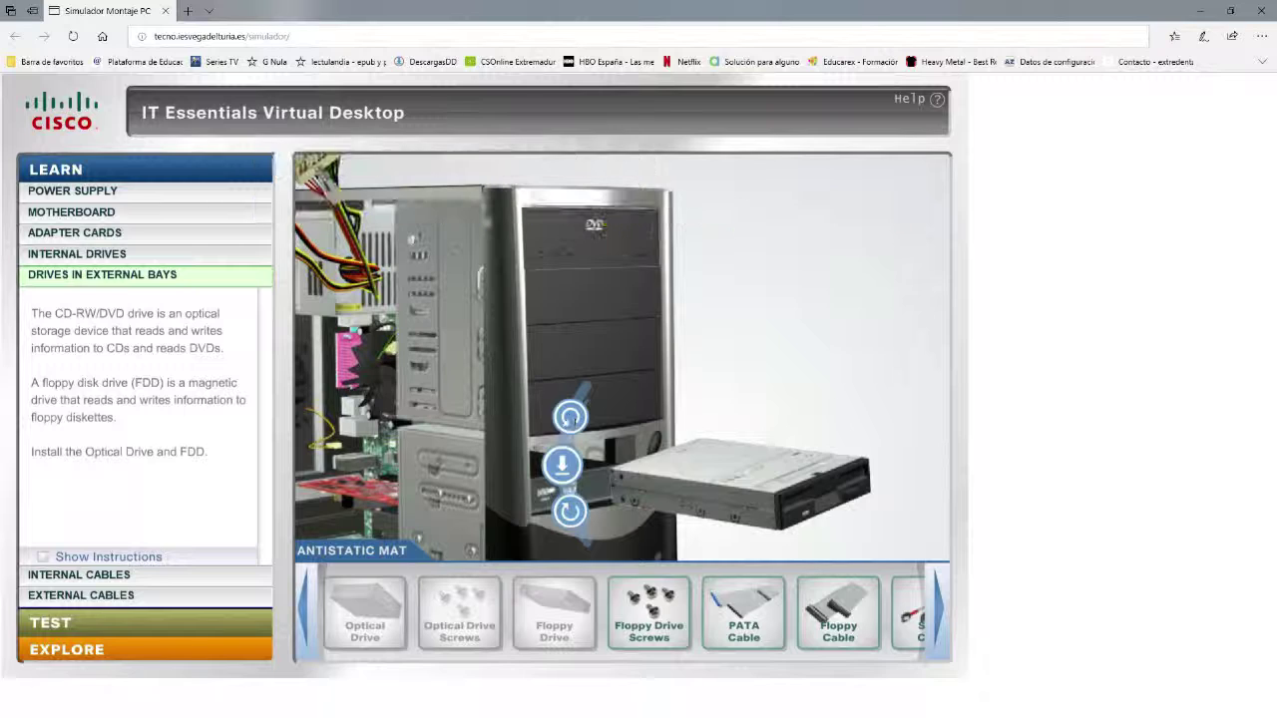
drag(636, 608, 566, 535)
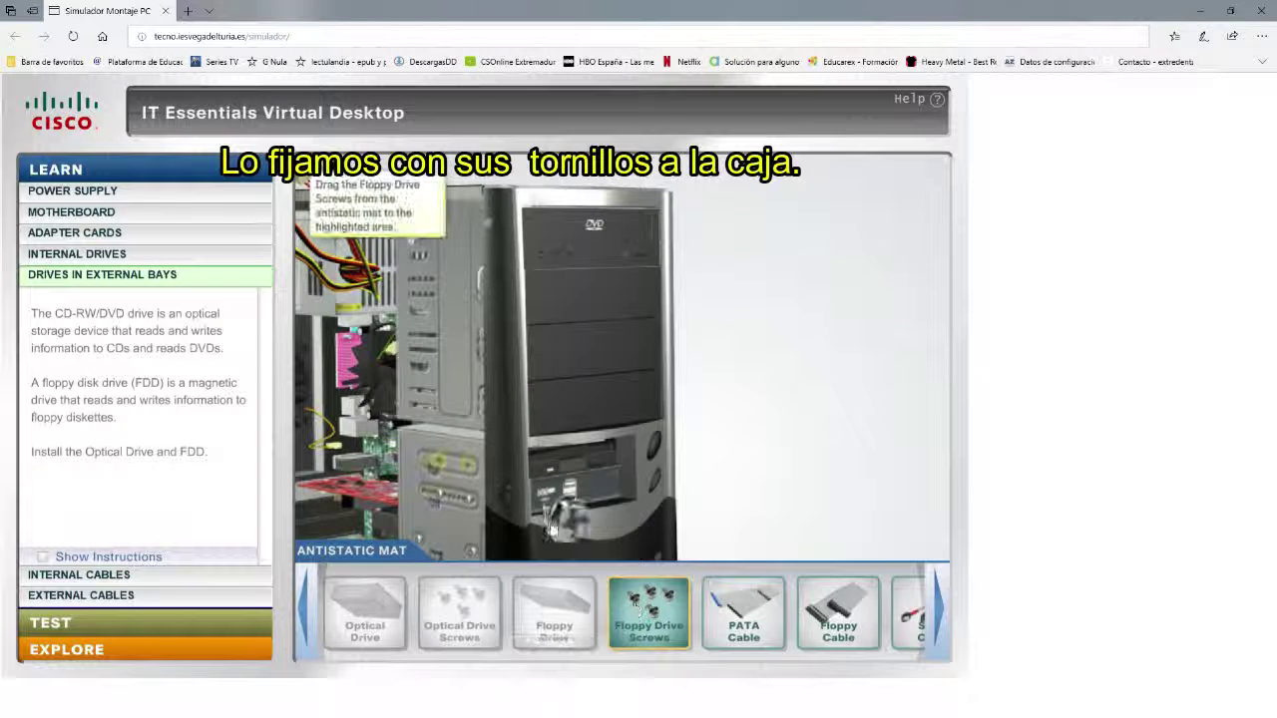
drag(465, 481, 462, 479)
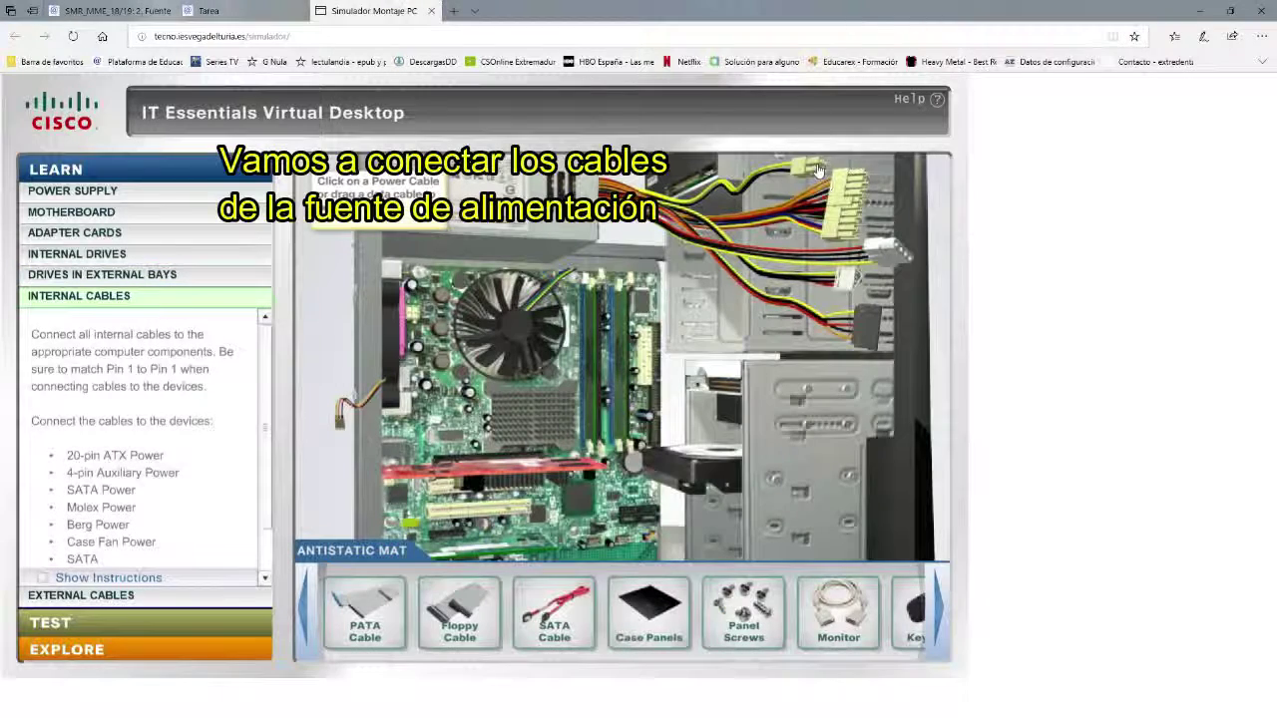
Connect the 4-pin auxiliary power cable from the power supply to its motherboard socket beside the pink rear ports.
click(816, 170)
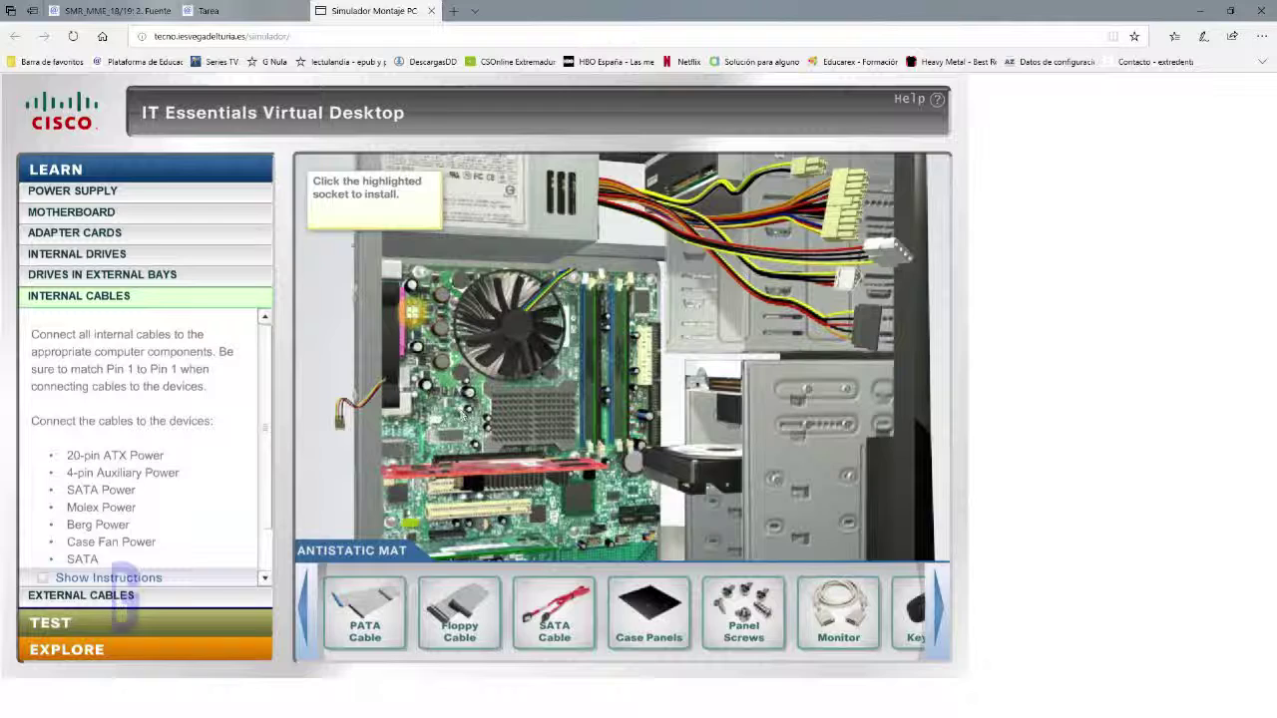
click(414, 309)
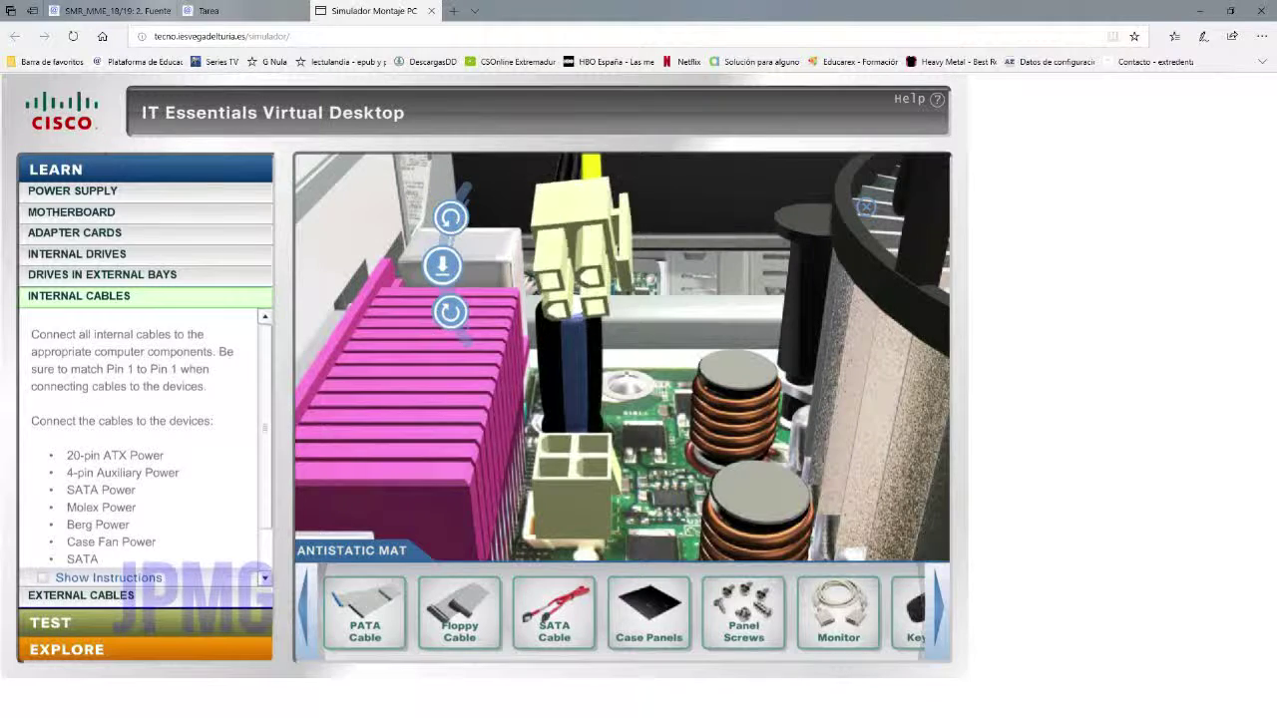
click(445, 260)
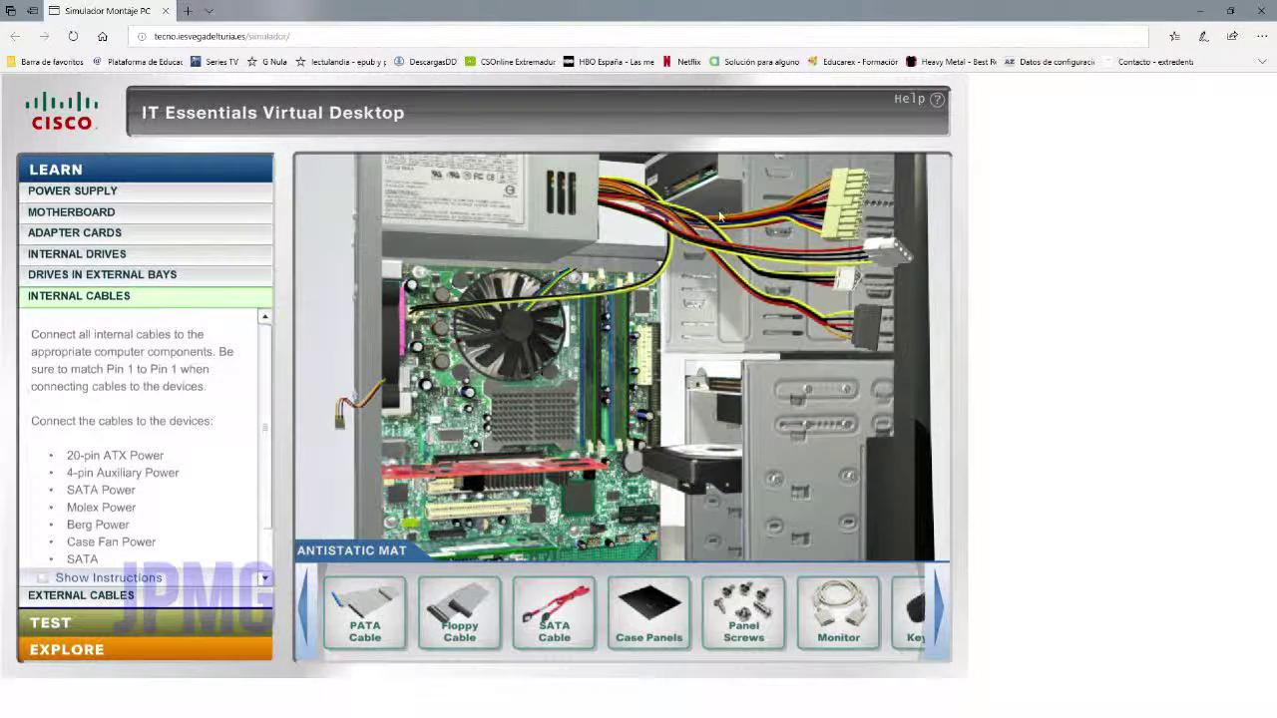
Rotate the 20-pin ATX power connector to match the motherboard socket beside the memory modules, and plug it in.
click(855, 203)
click(644, 354)
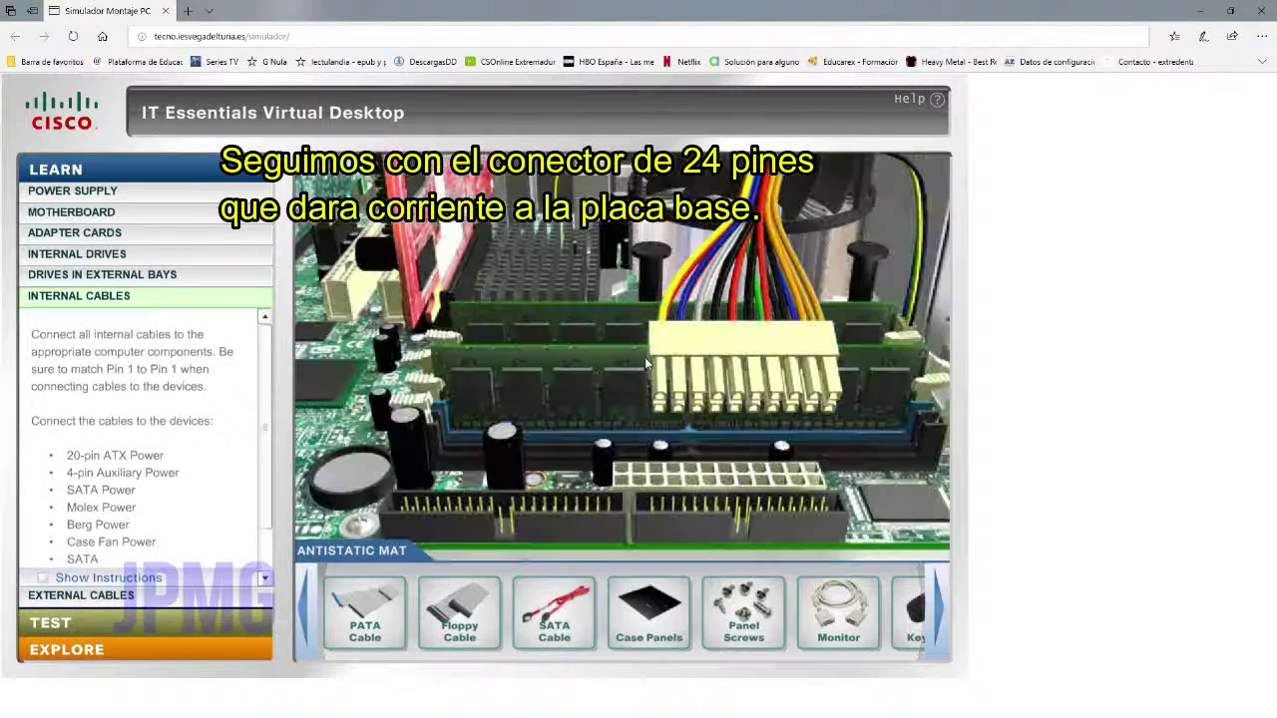
click(540, 279)
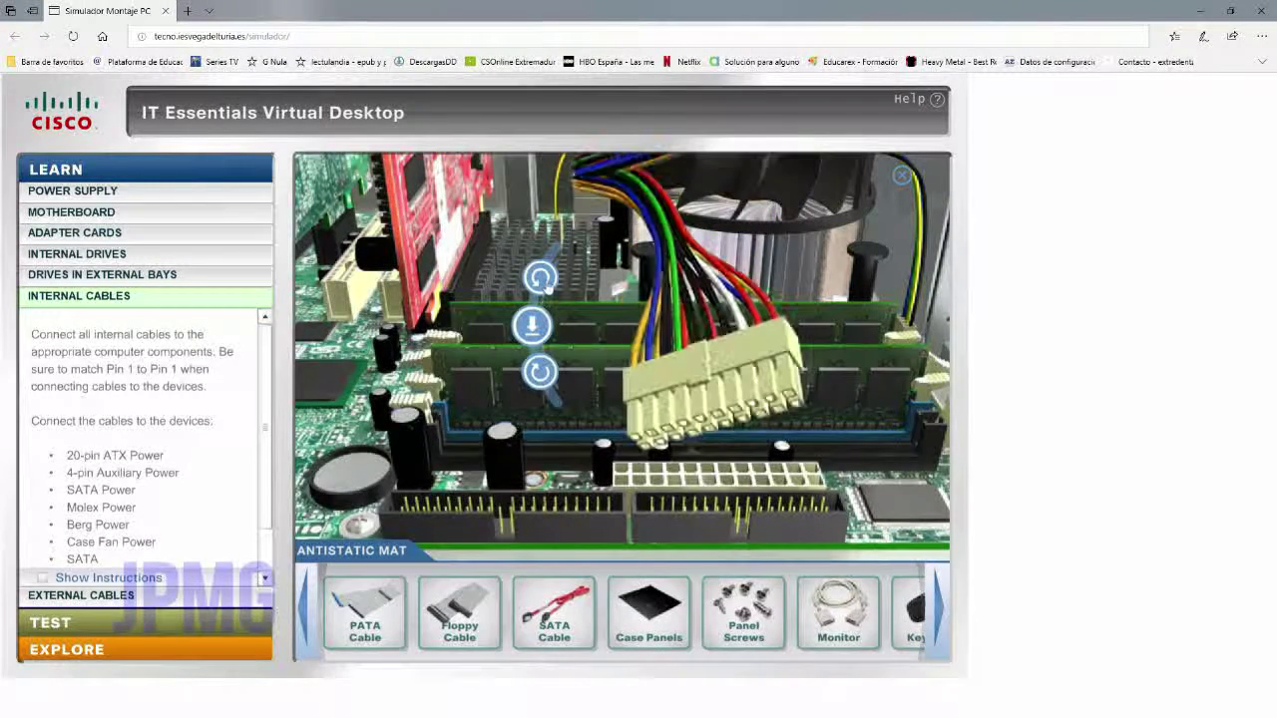
click(540, 279)
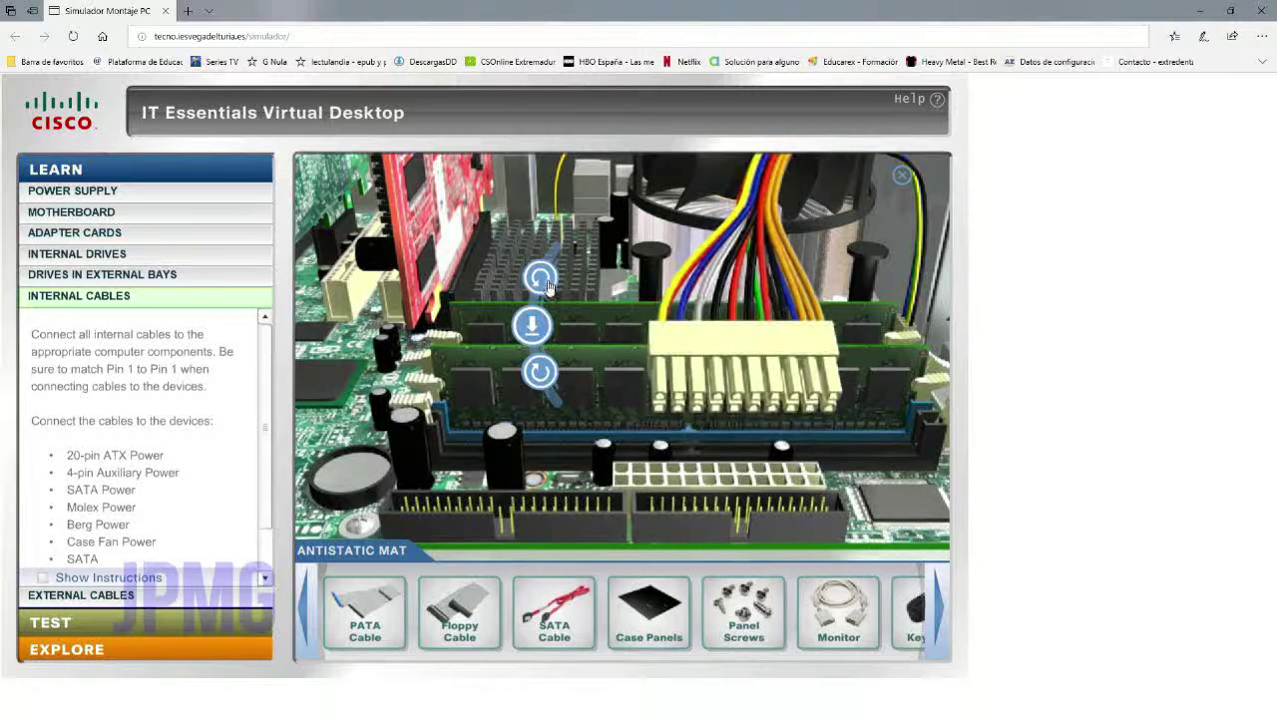
click(536, 316)
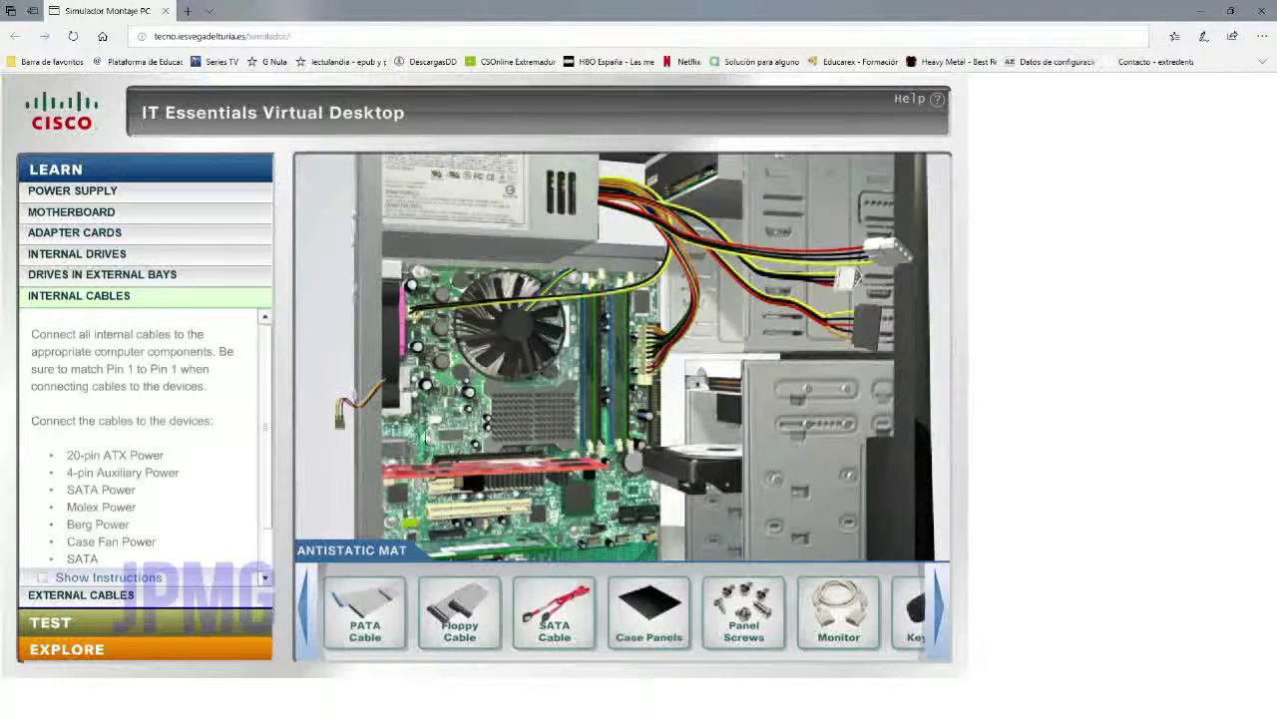
Rotate the case fan power connector to match the three-pin rear fan header on the motherboard, and plug it in.
click(439, 424)
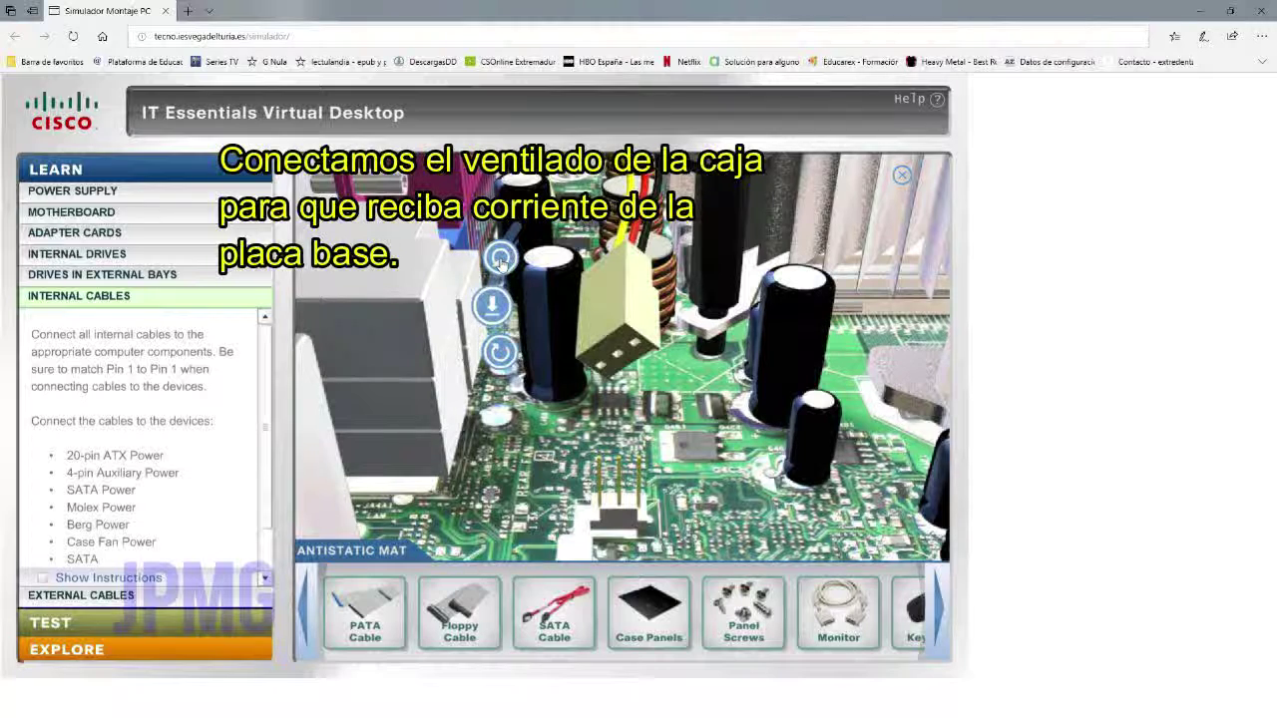
click(501, 259)
click(495, 309)
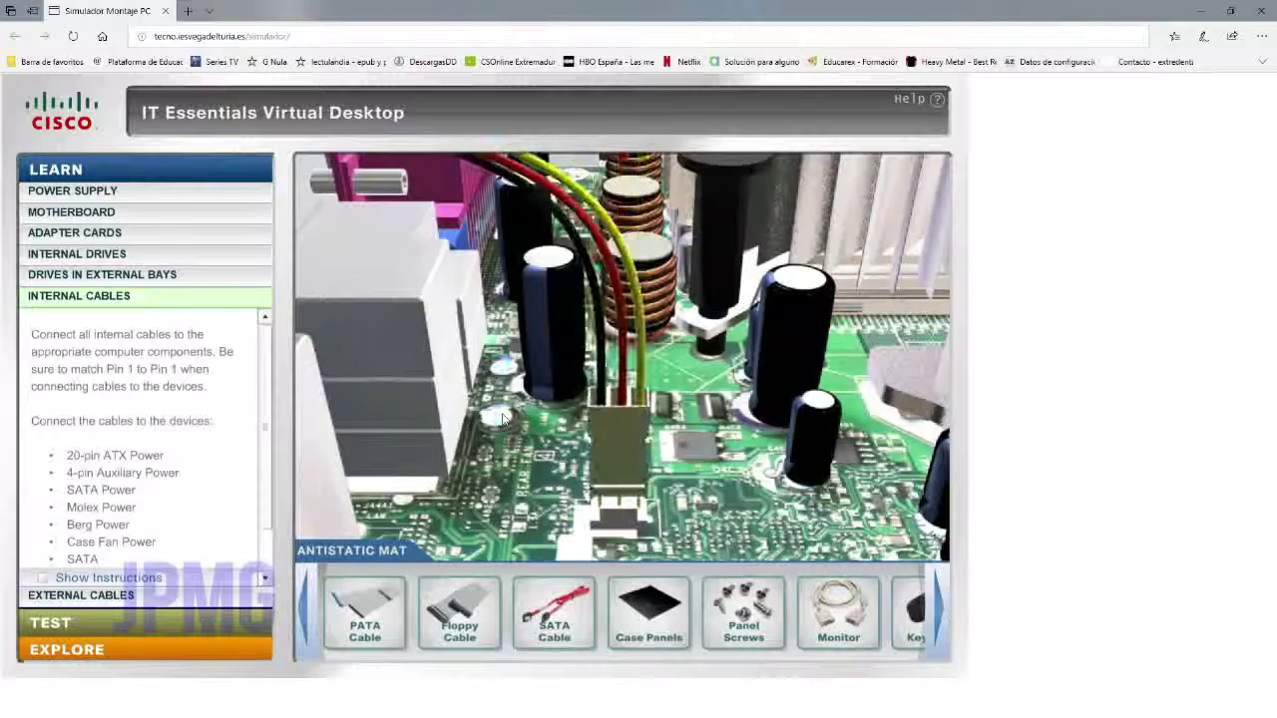
Connect the 4-pin Molex power cable to the back of the optical drive.
click(897, 267)
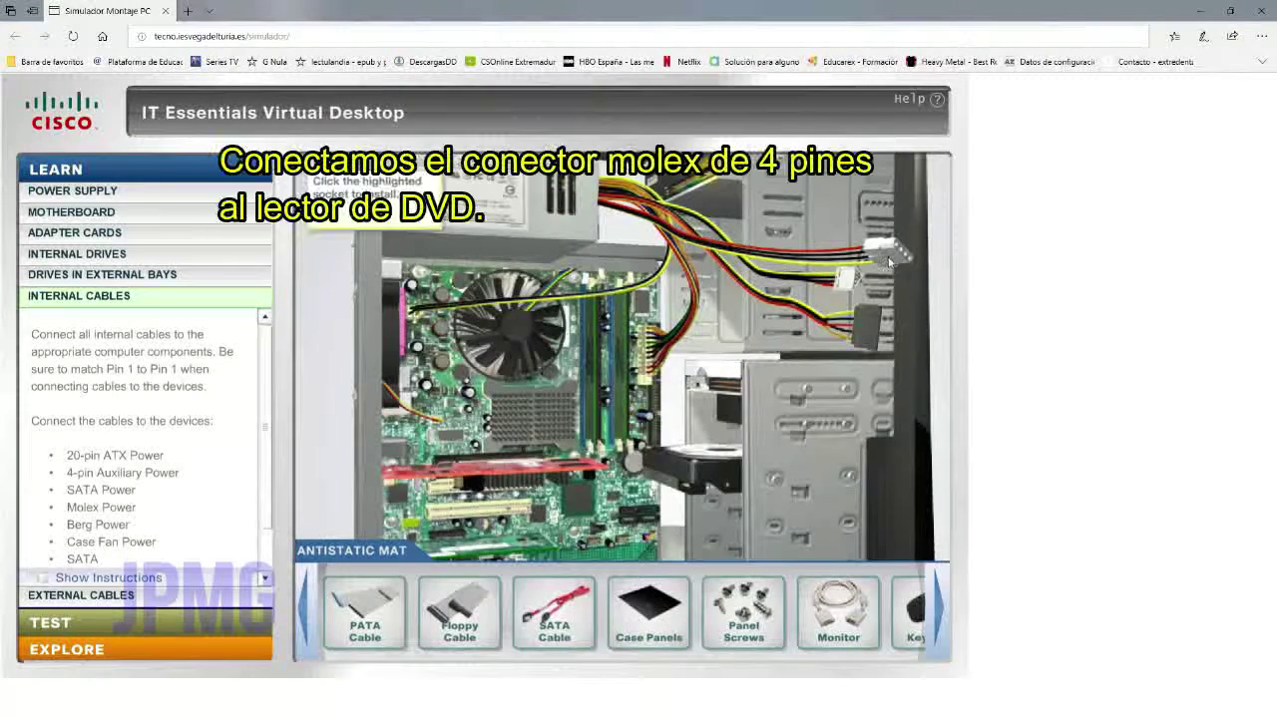
click(715, 180)
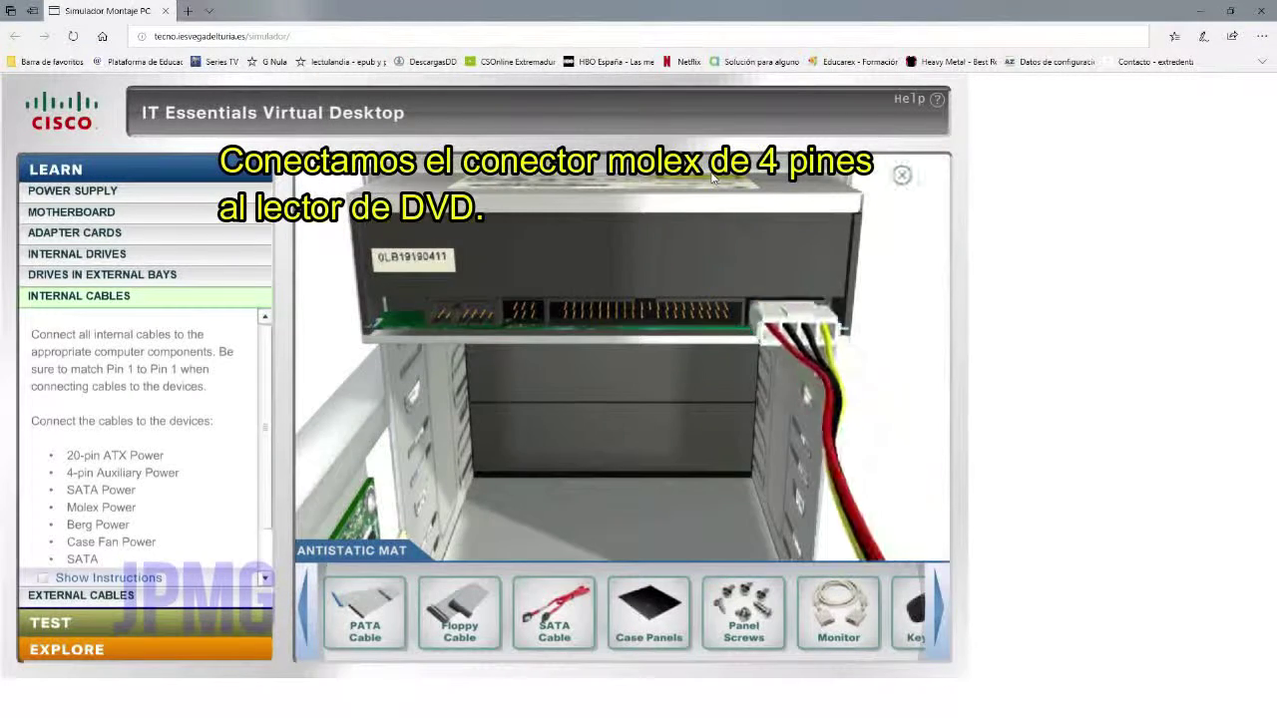
Connect the Berg power cable to the floppy drive and the SATA power cable to the hard disk drive.
click(846, 279)
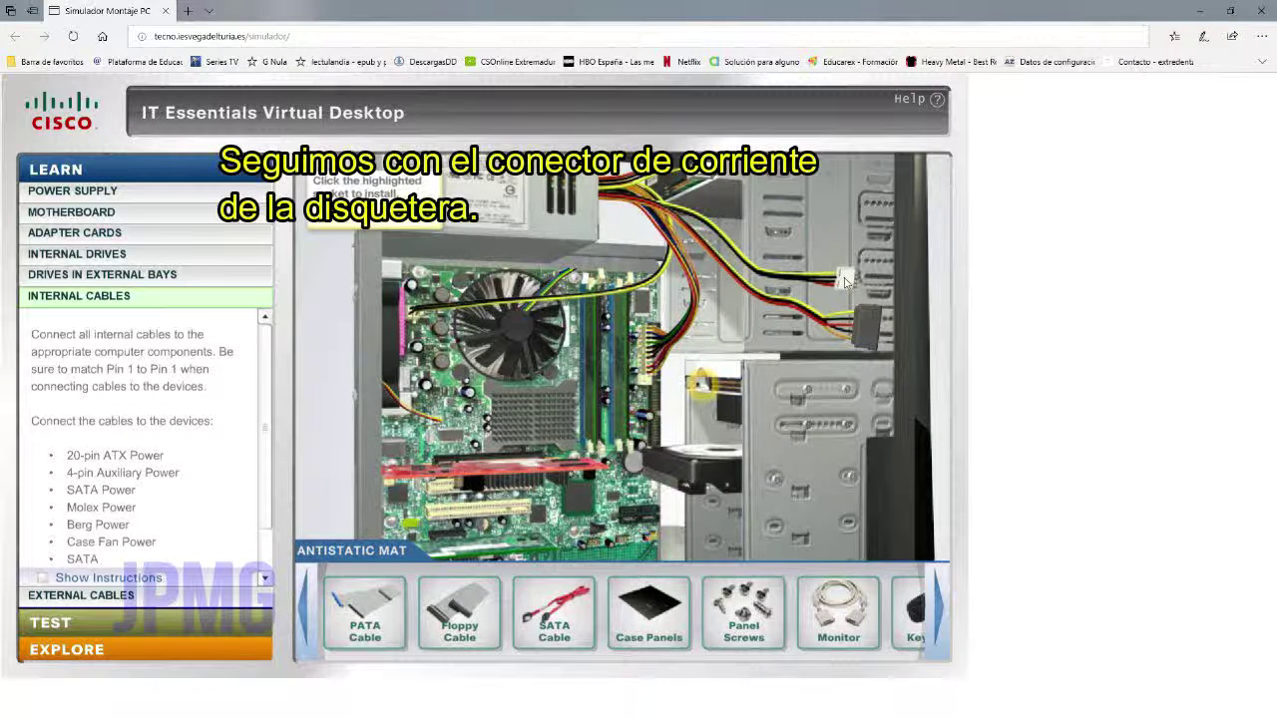
click(698, 384)
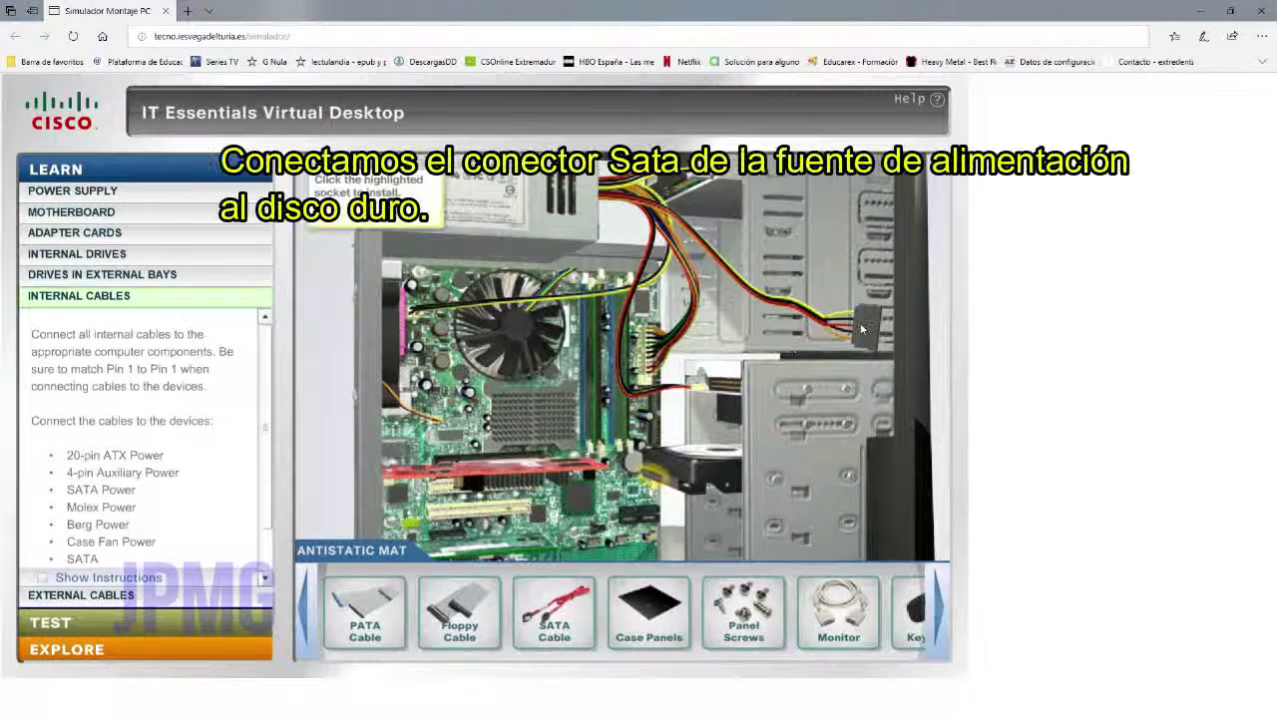
click(653, 484)
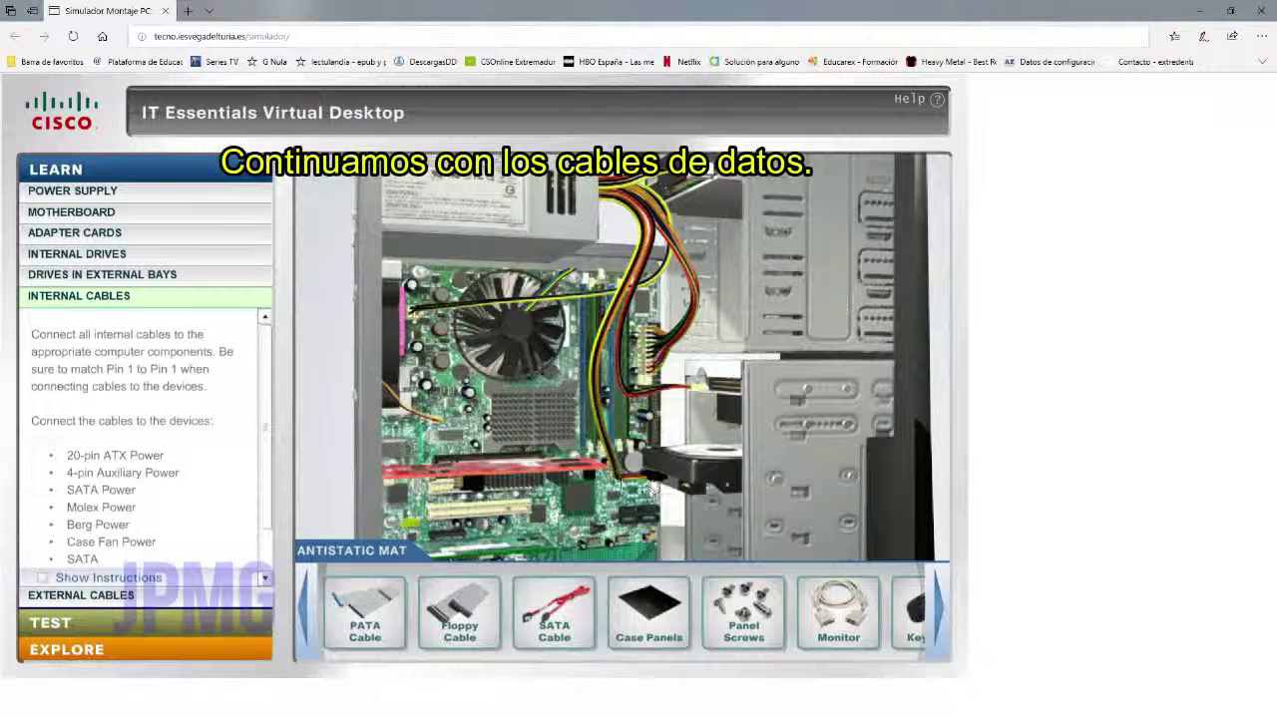
Connect the PATA cable between the motherboard's PATA connector and the optical drive, rotating each end to match pin 1.
drag(387, 613, 624, 425)
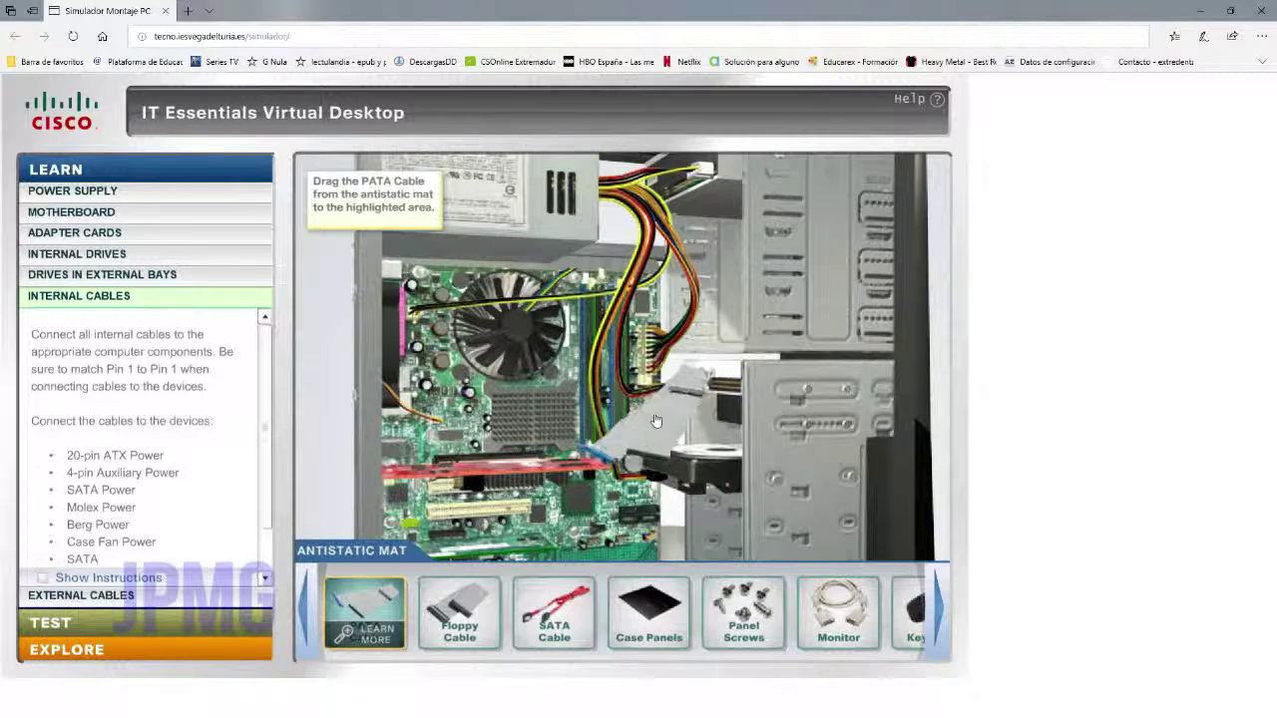
click(714, 221)
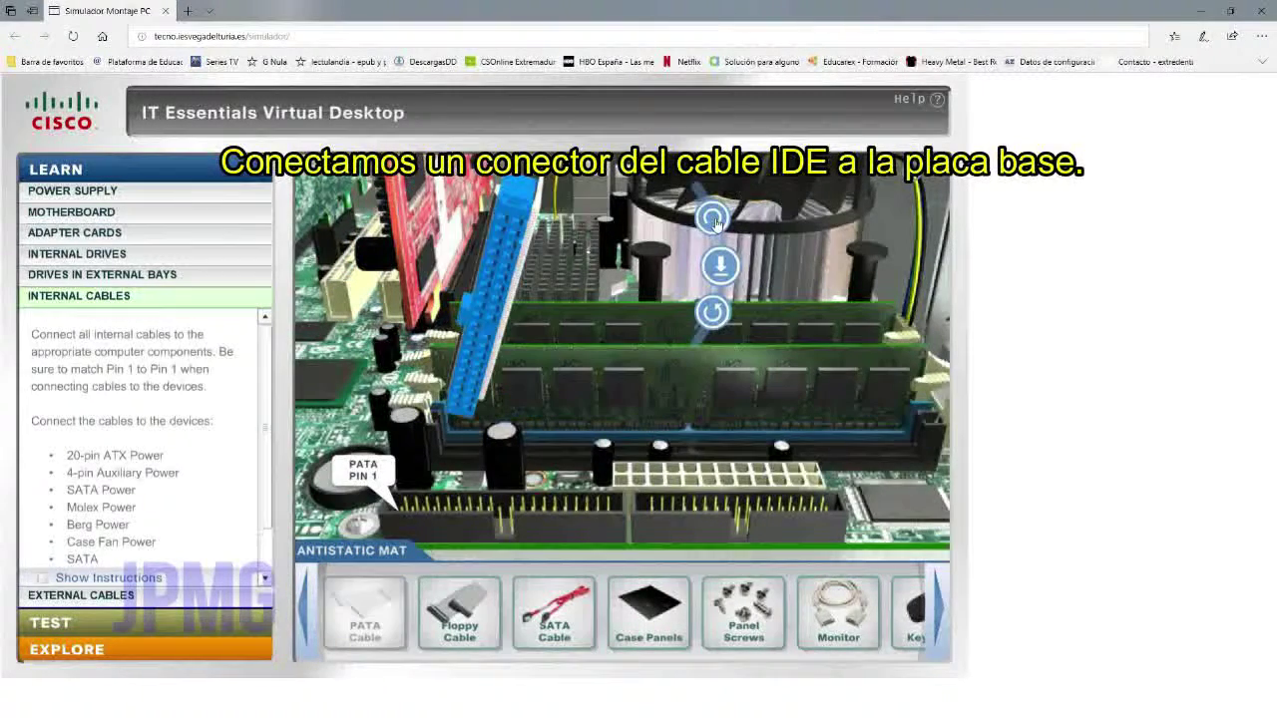
click(715, 219)
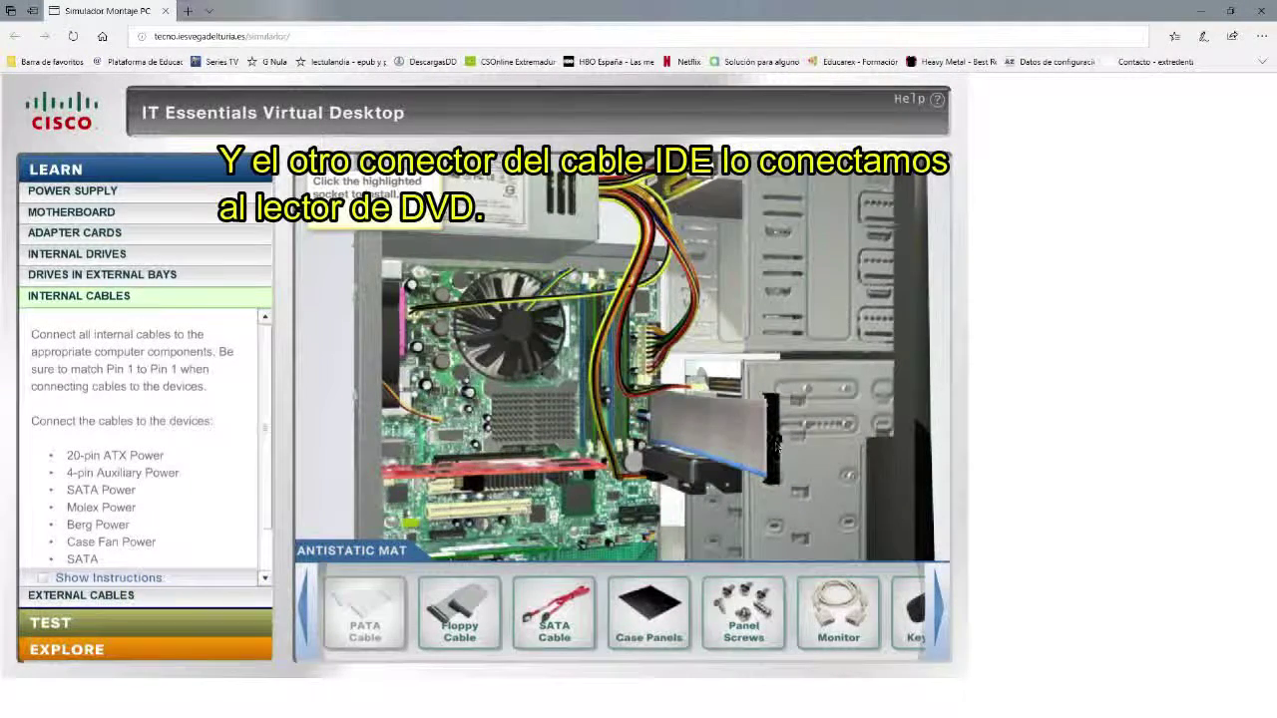
click(678, 193)
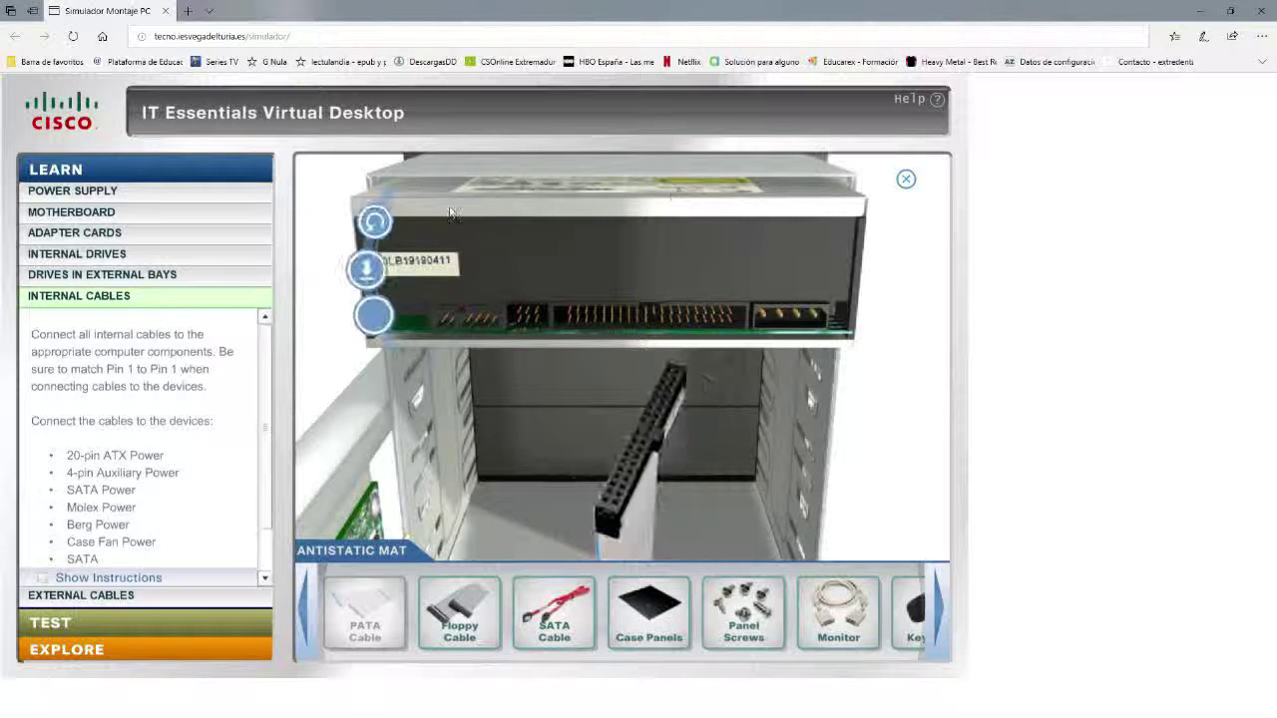
click(376, 319)
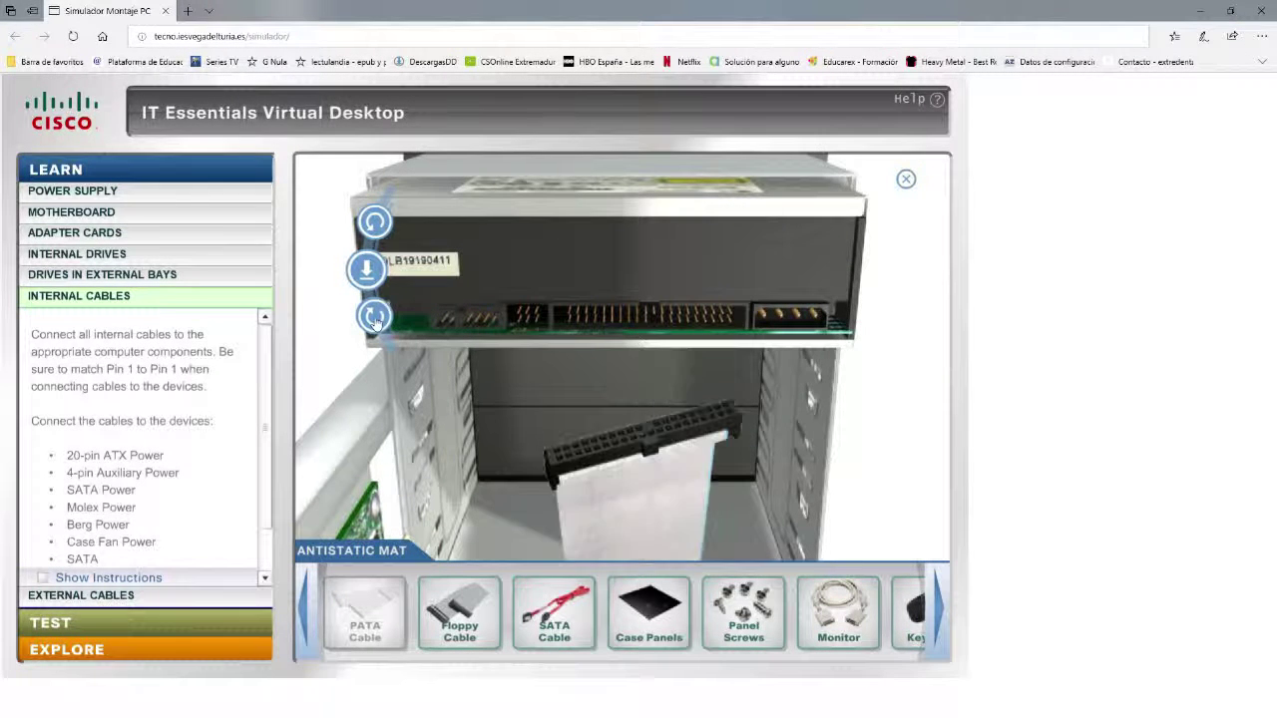
click(367, 267)
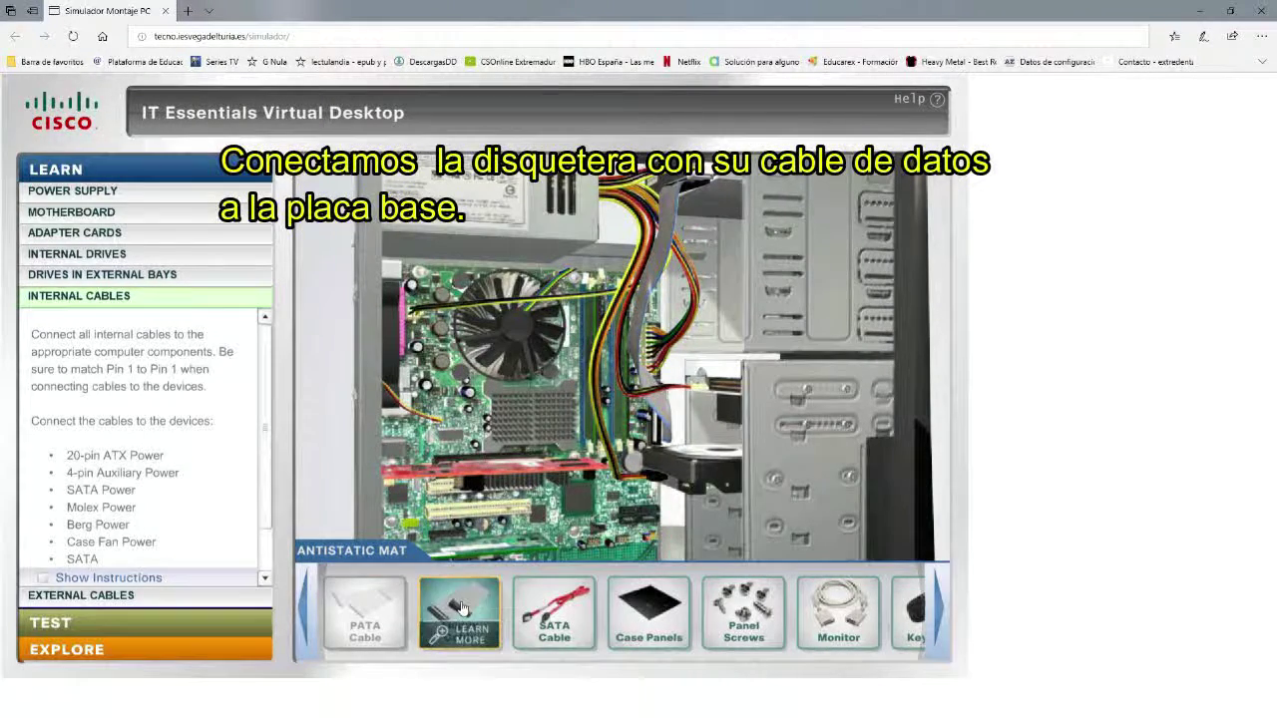
Connect the floppy cable to the motherboard and to the back of the floppy drive, aligning its connector with the drive's pins.
drag(459, 609, 678, 339)
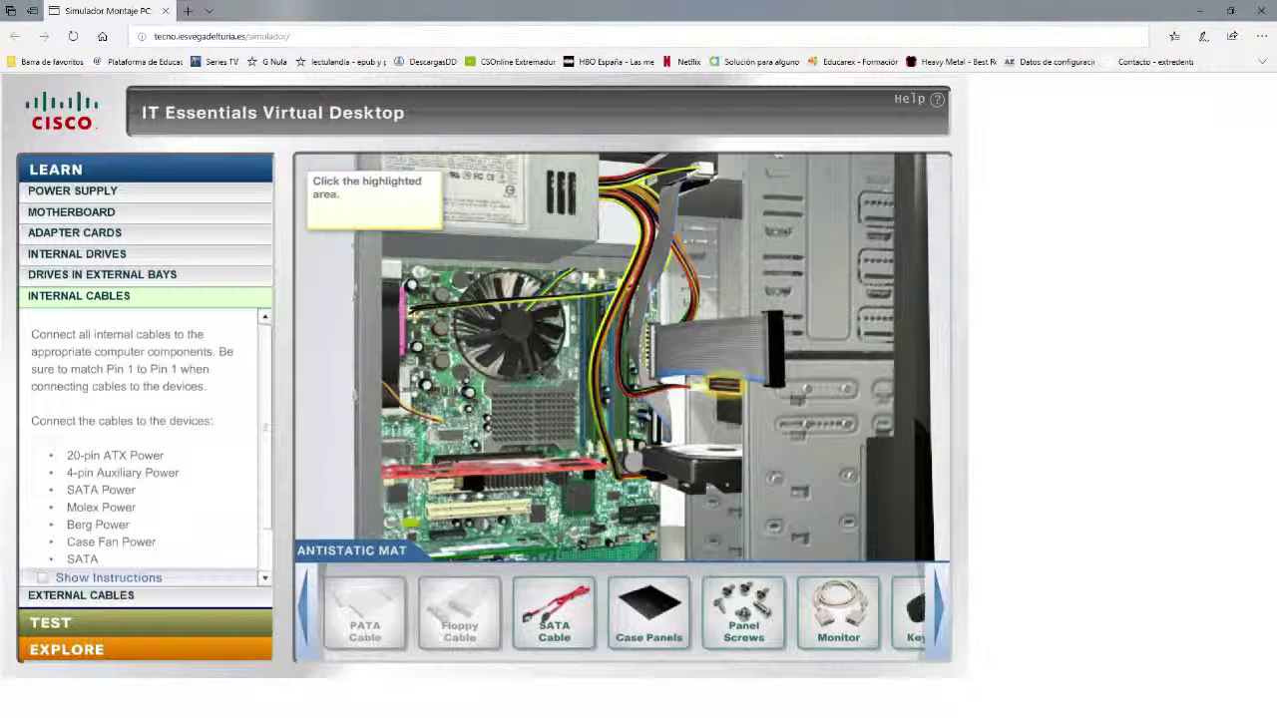
click(725, 389)
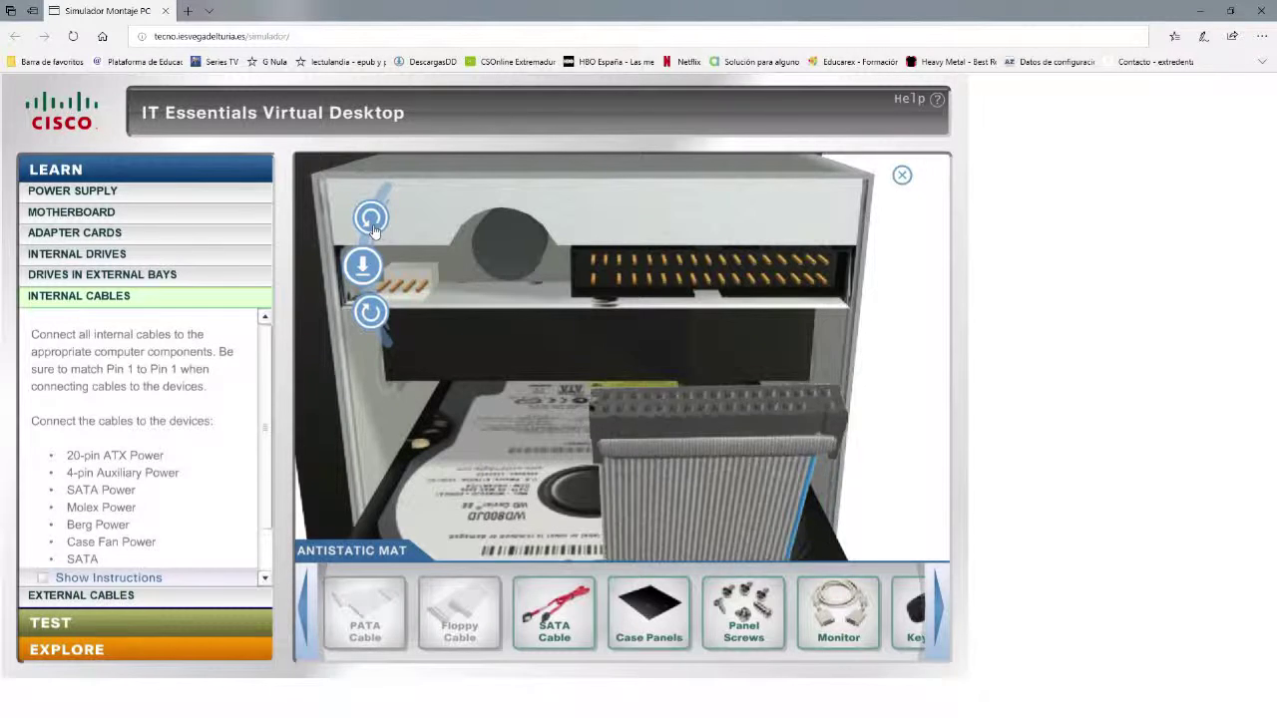
click(367, 267)
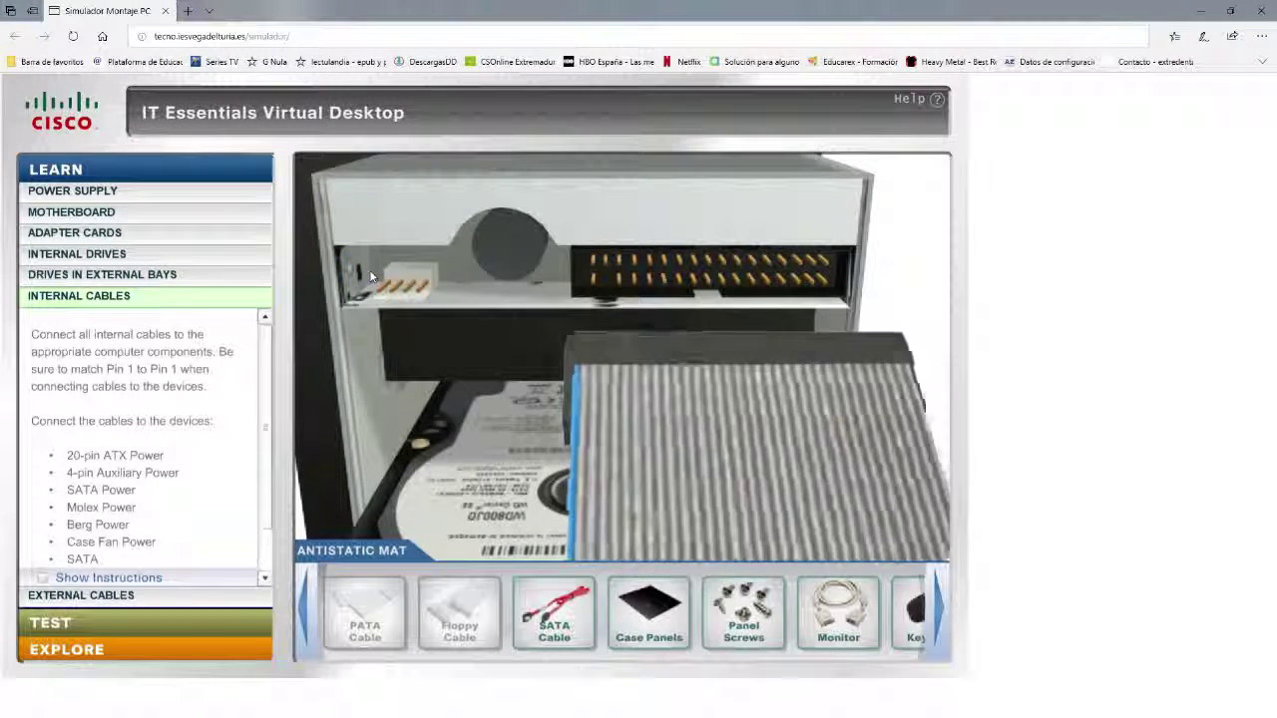
Connect the SATA data cable between the highlighted motherboard SATA port and the hard disk drive, rotating each connector to fit.
drag(553, 611, 634, 513)
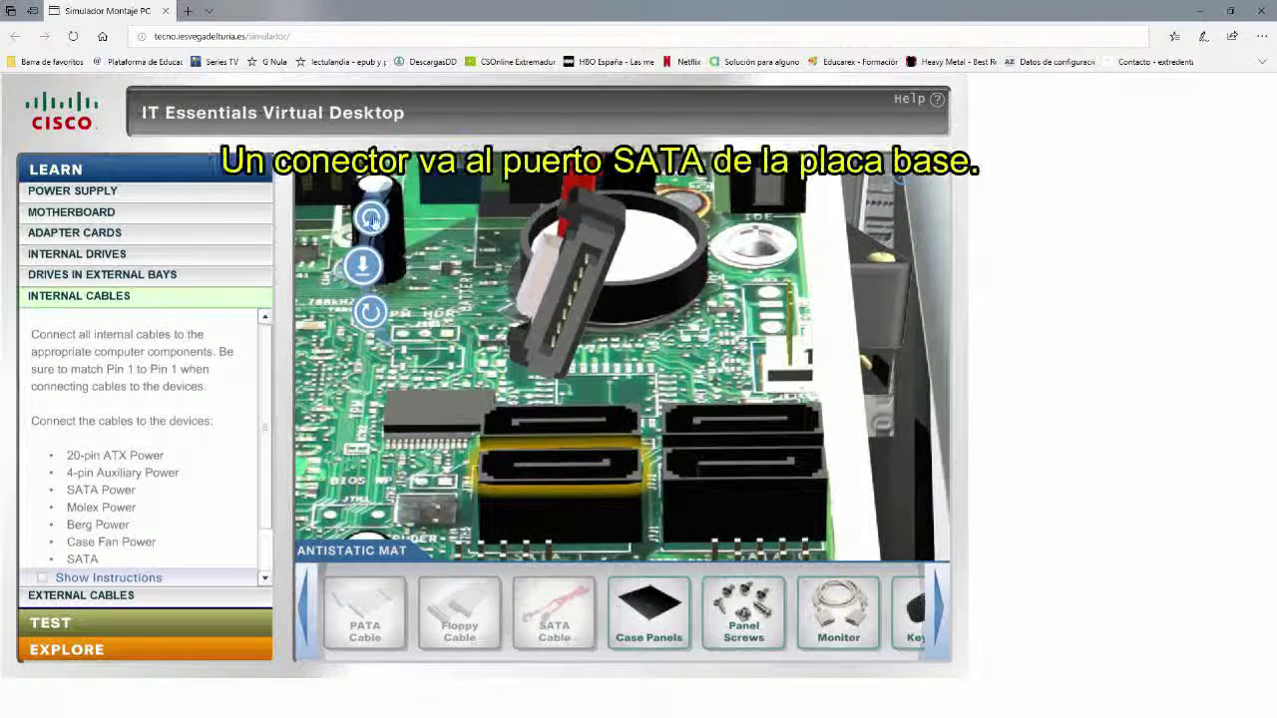
click(371, 220)
click(373, 221)
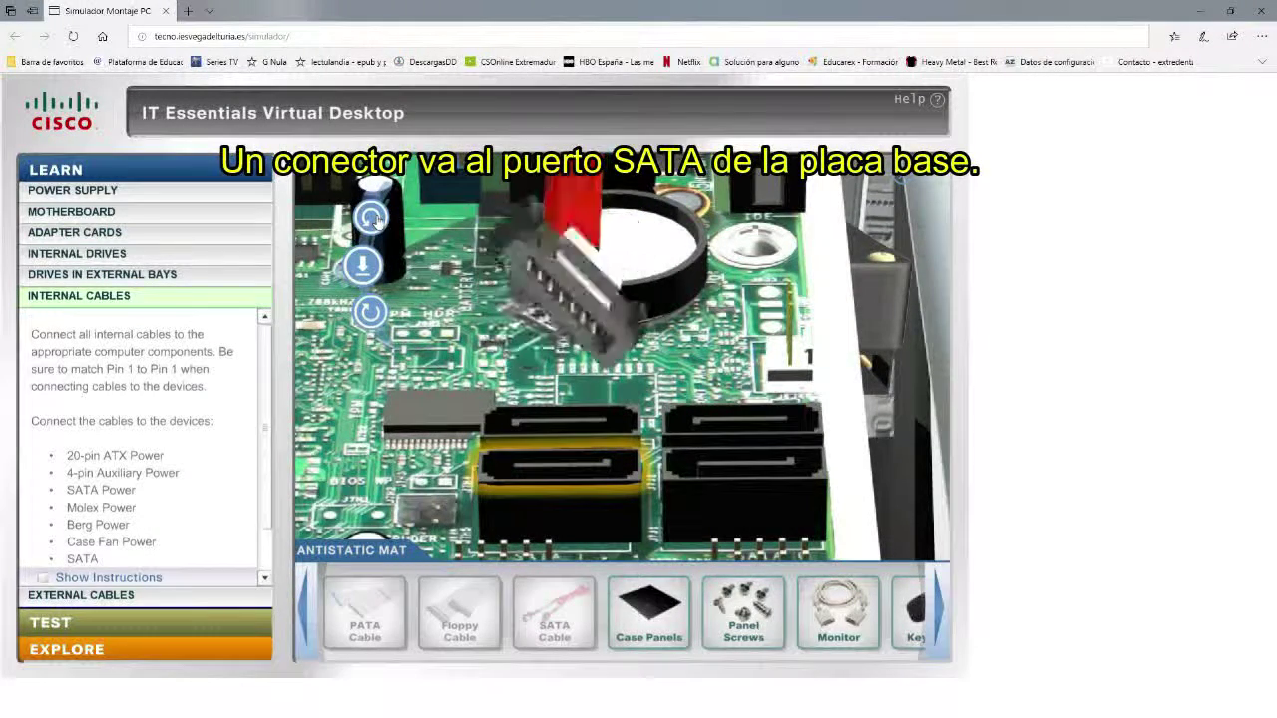
click(373, 220)
click(376, 267)
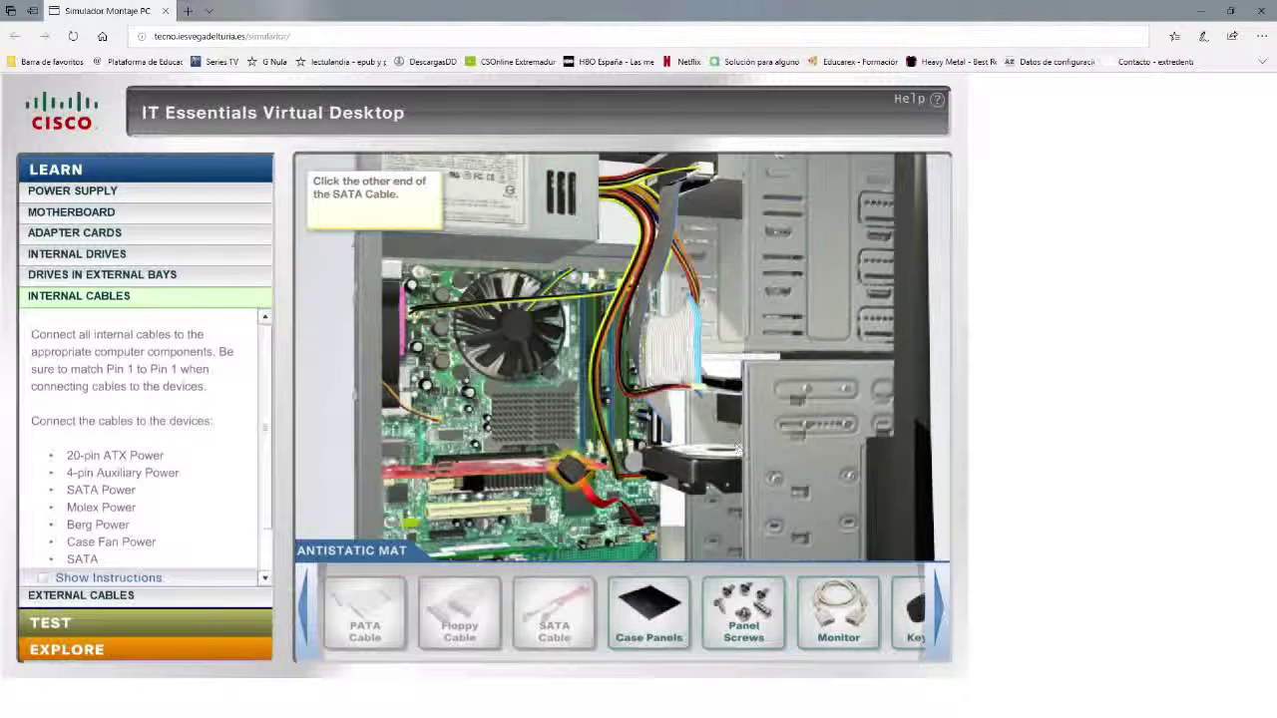
click(678, 491)
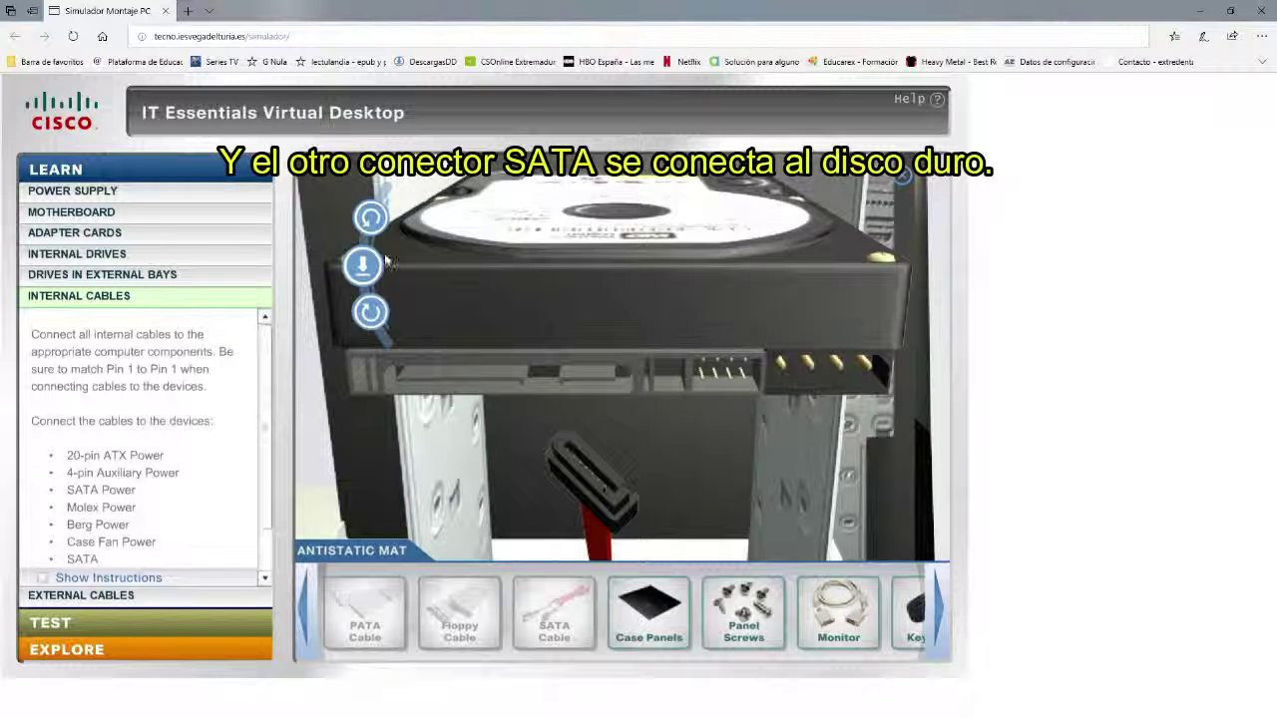
click(370, 220)
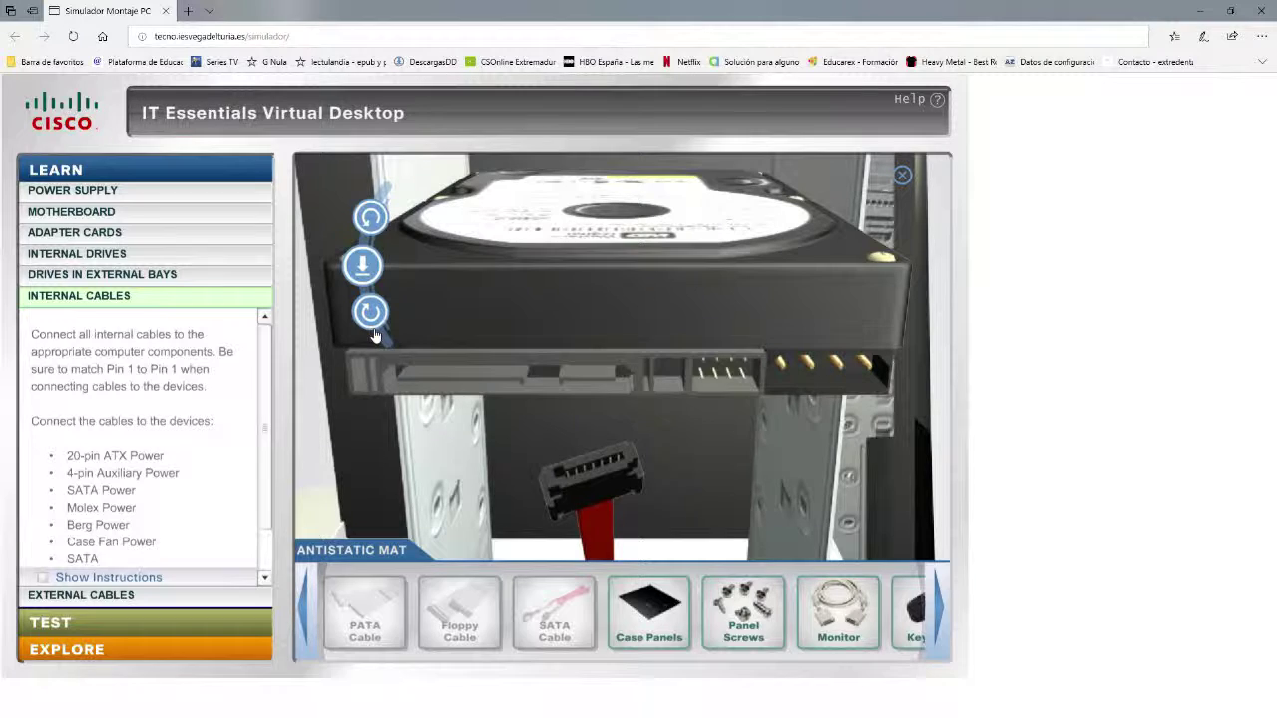
click(365, 279)
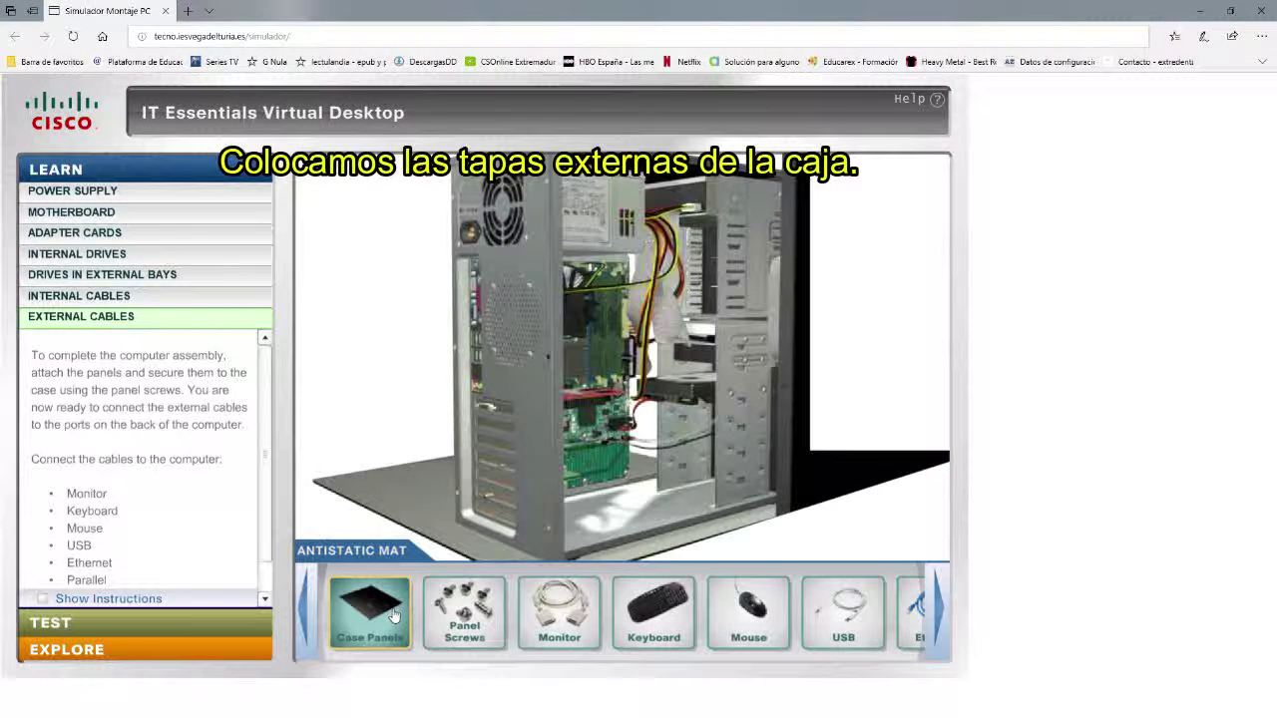
Attach the case panels to the computer and secure them with the panel screws.
drag(394, 615, 652, 309)
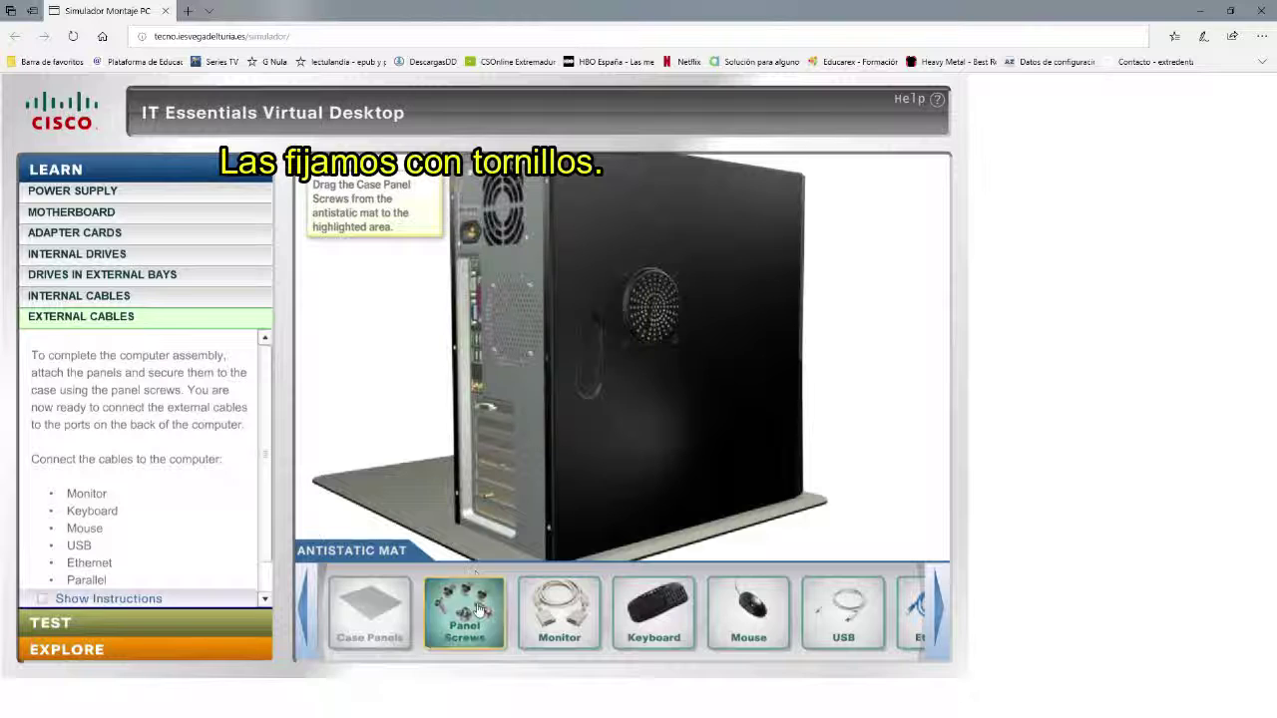
drag(478, 610, 539, 327)
drag(552, 205, 552, 205)
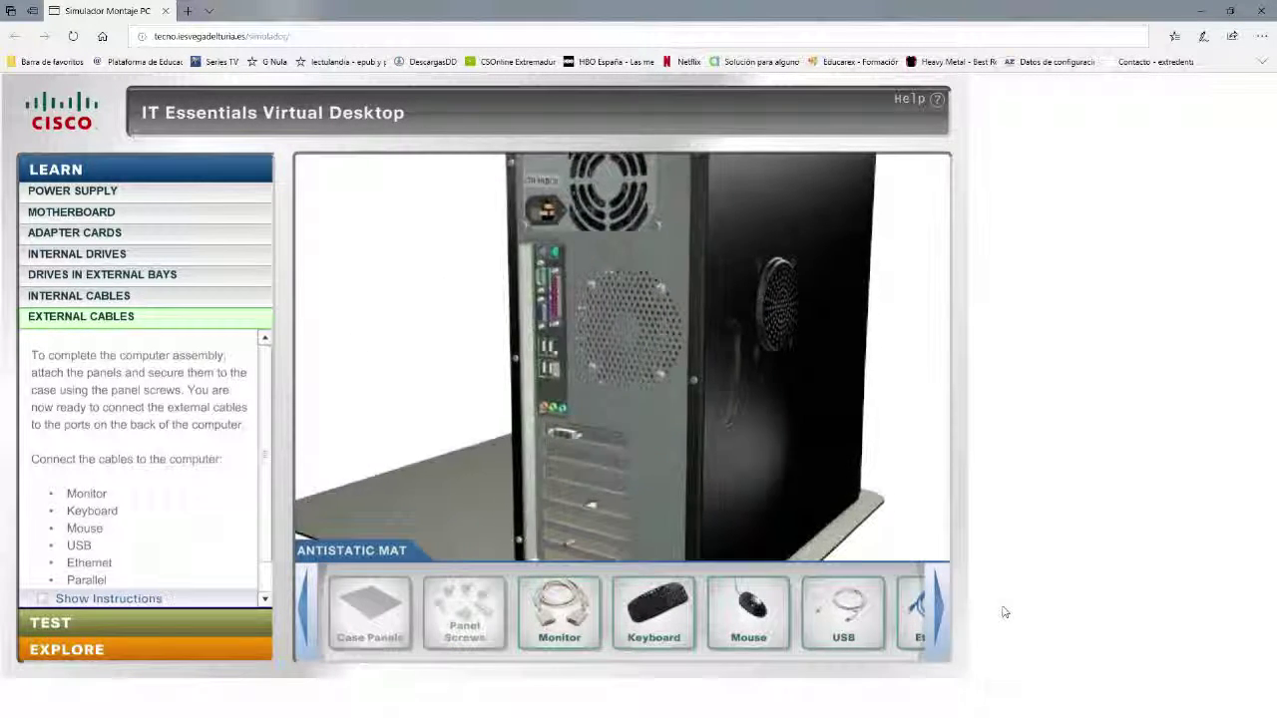
Connect the monitor cable to the white video port on the upper expansion slot, rotating its connector to match the port.
drag(559, 610, 533, 427)
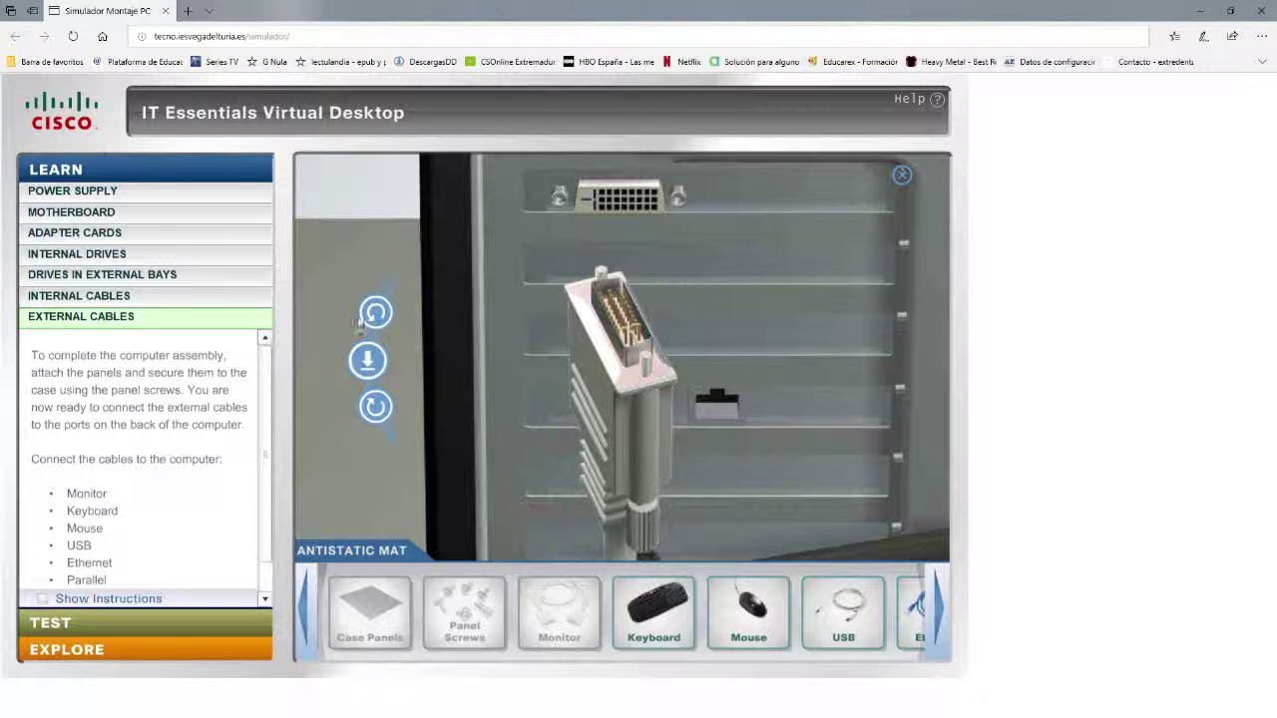
click(373, 314)
click(373, 316)
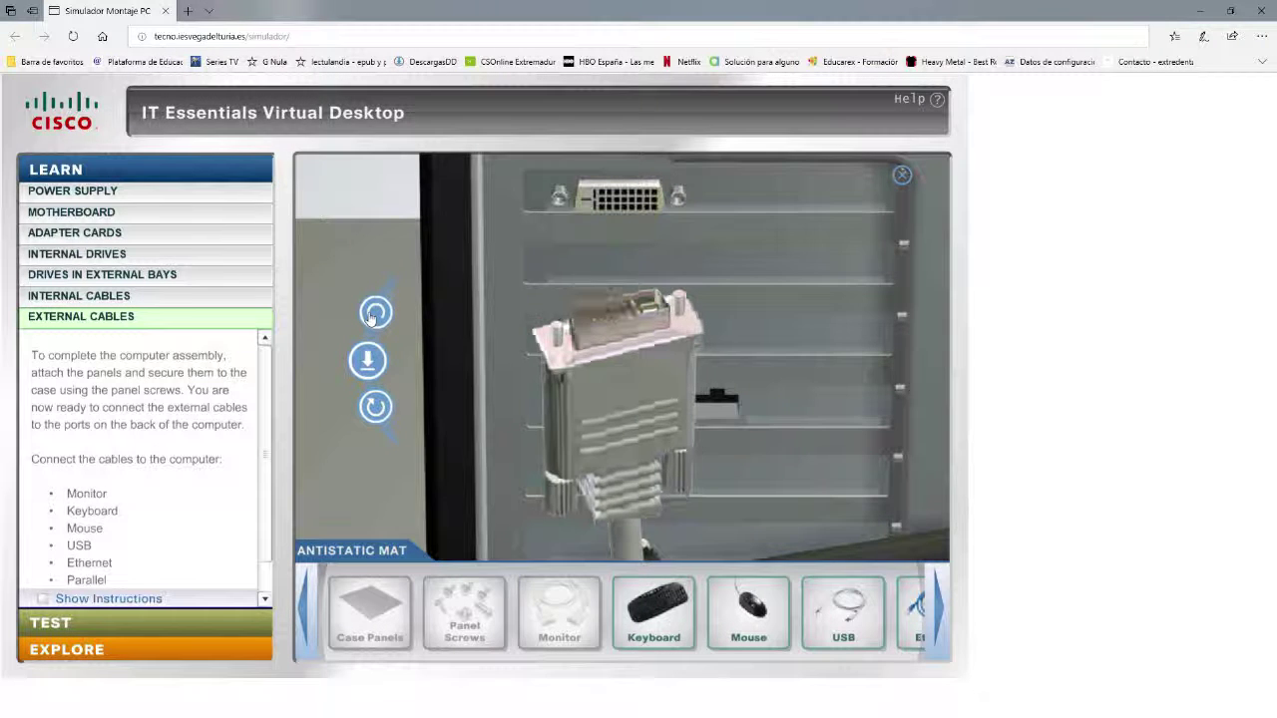
click(367, 366)
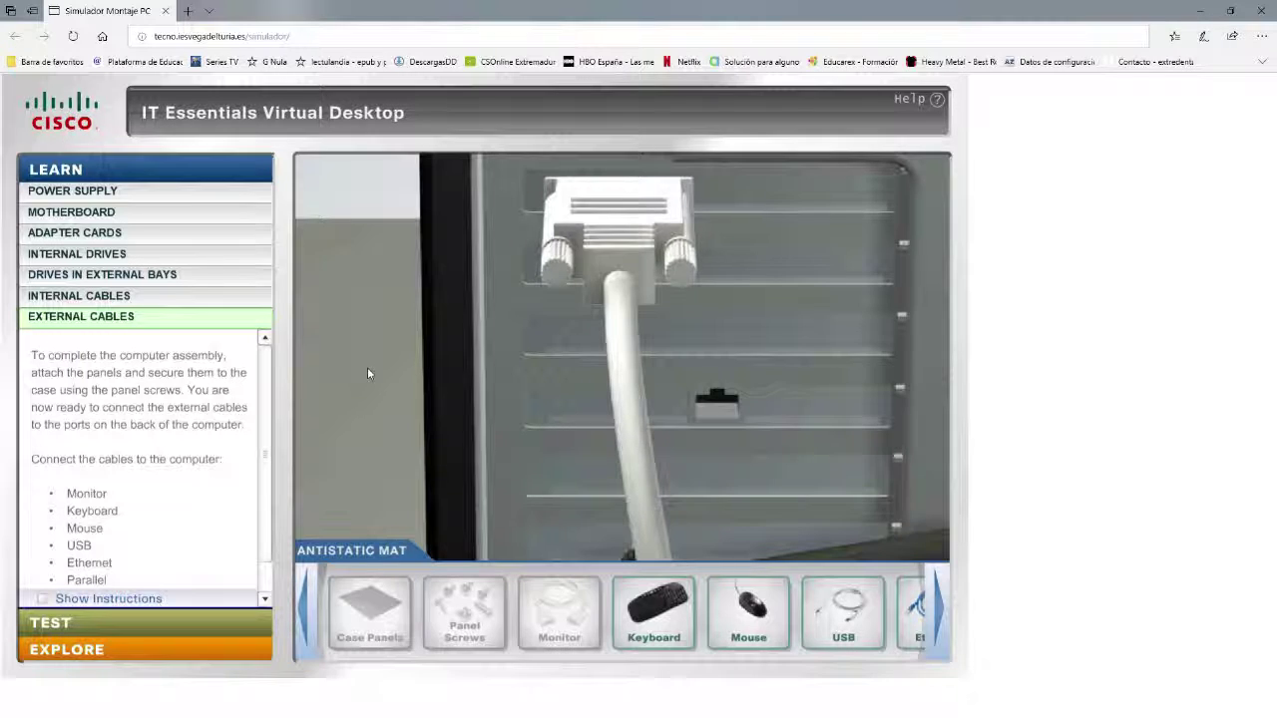
Connect the keyboard cable to the purple port and the mouse cable to the green port, aligning each plug's pins.
drag(653, 609, 566, 223)
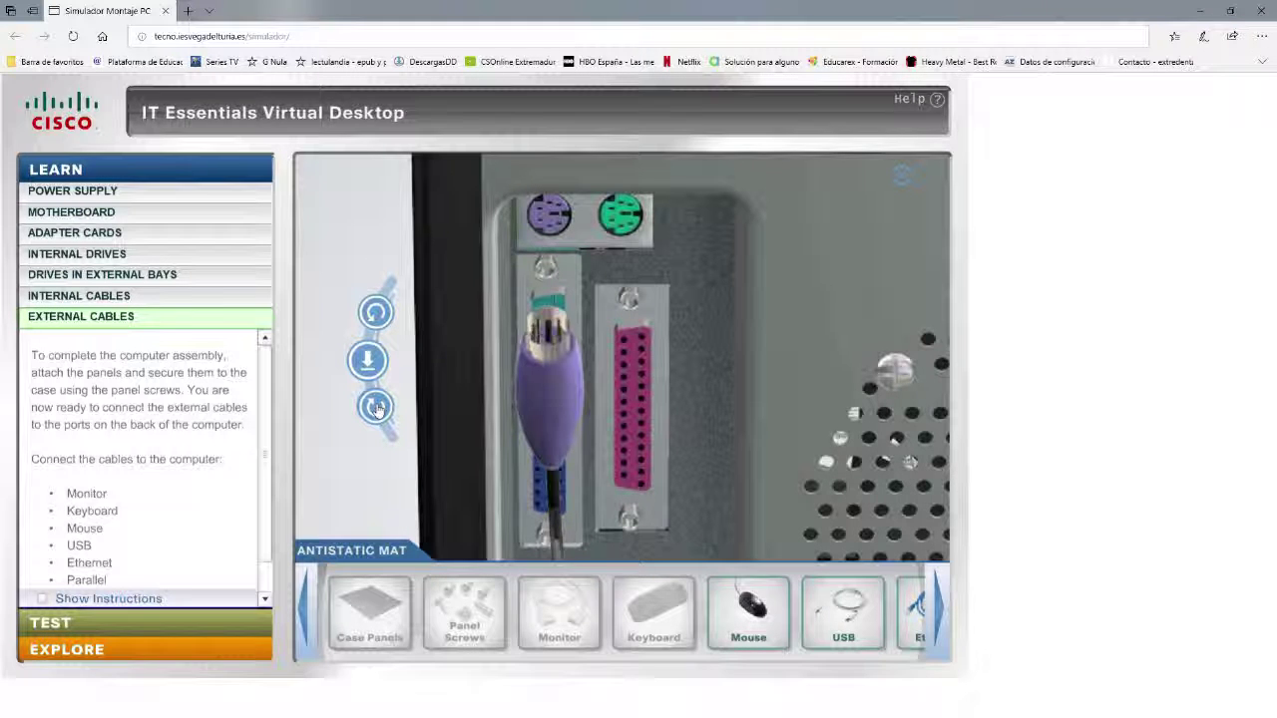
click(367, 359)
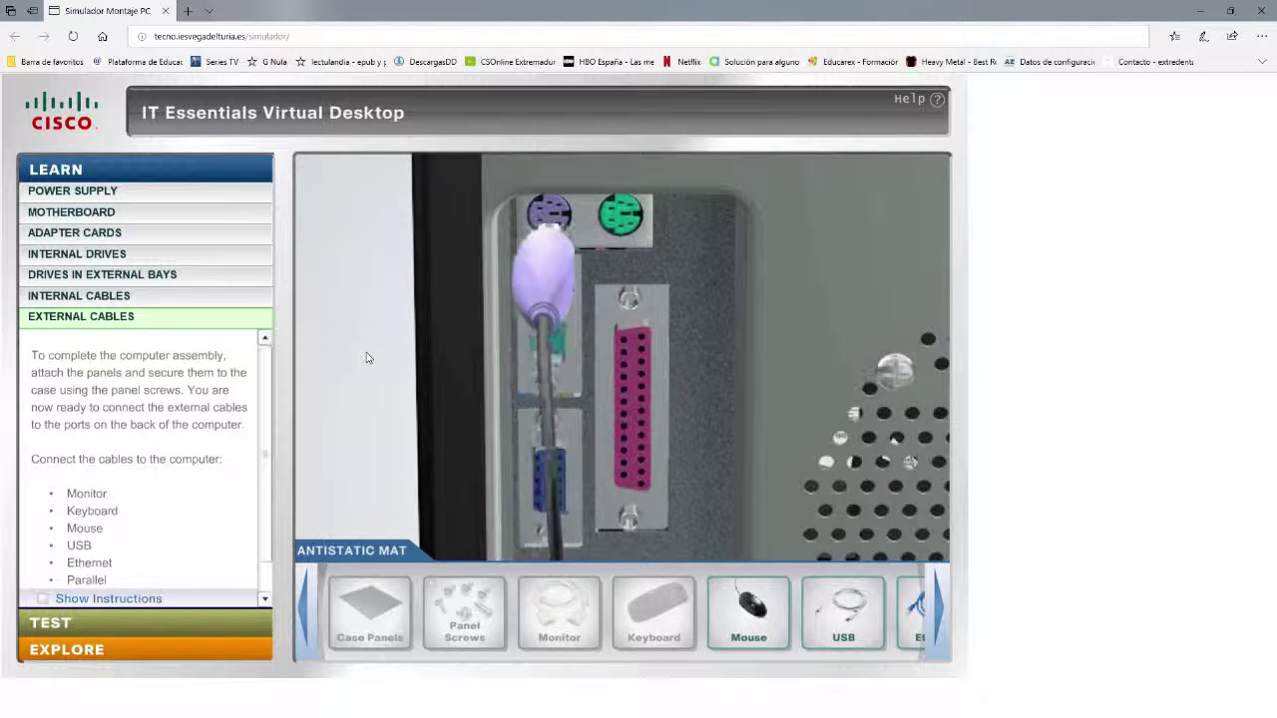
drag(748, 609, 586, 312)
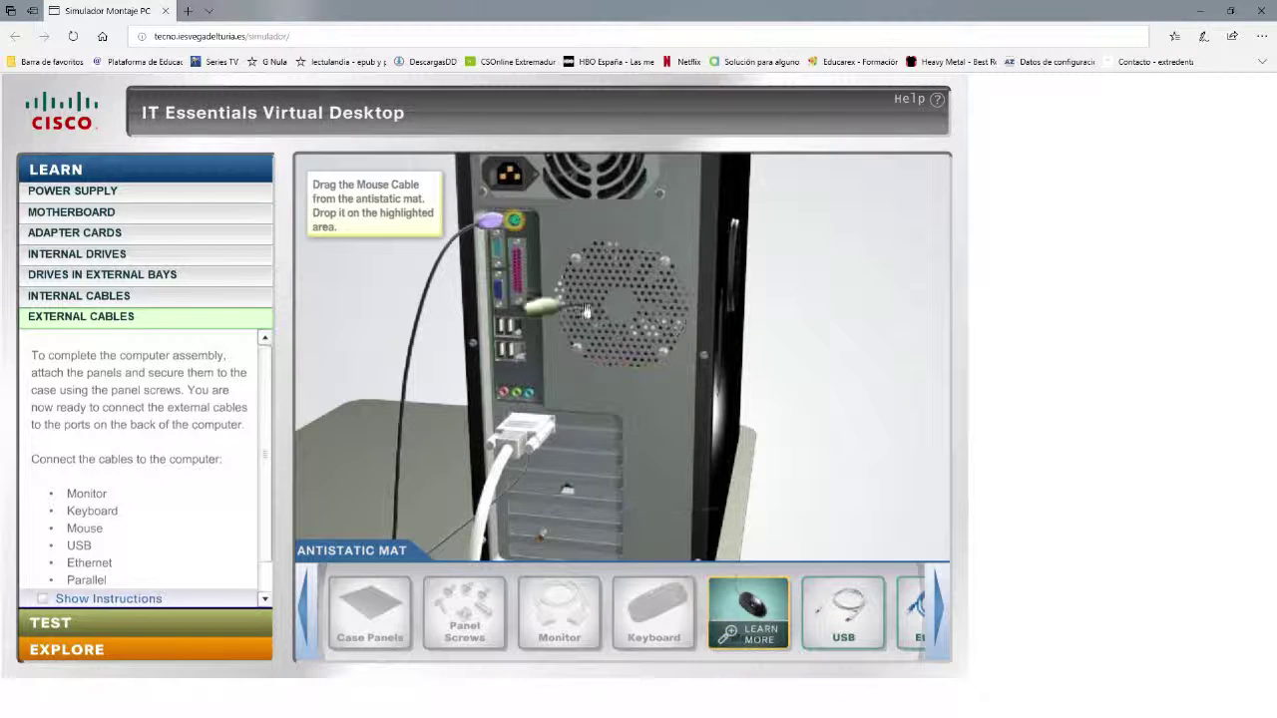
drag(572, 227, 573, 229)
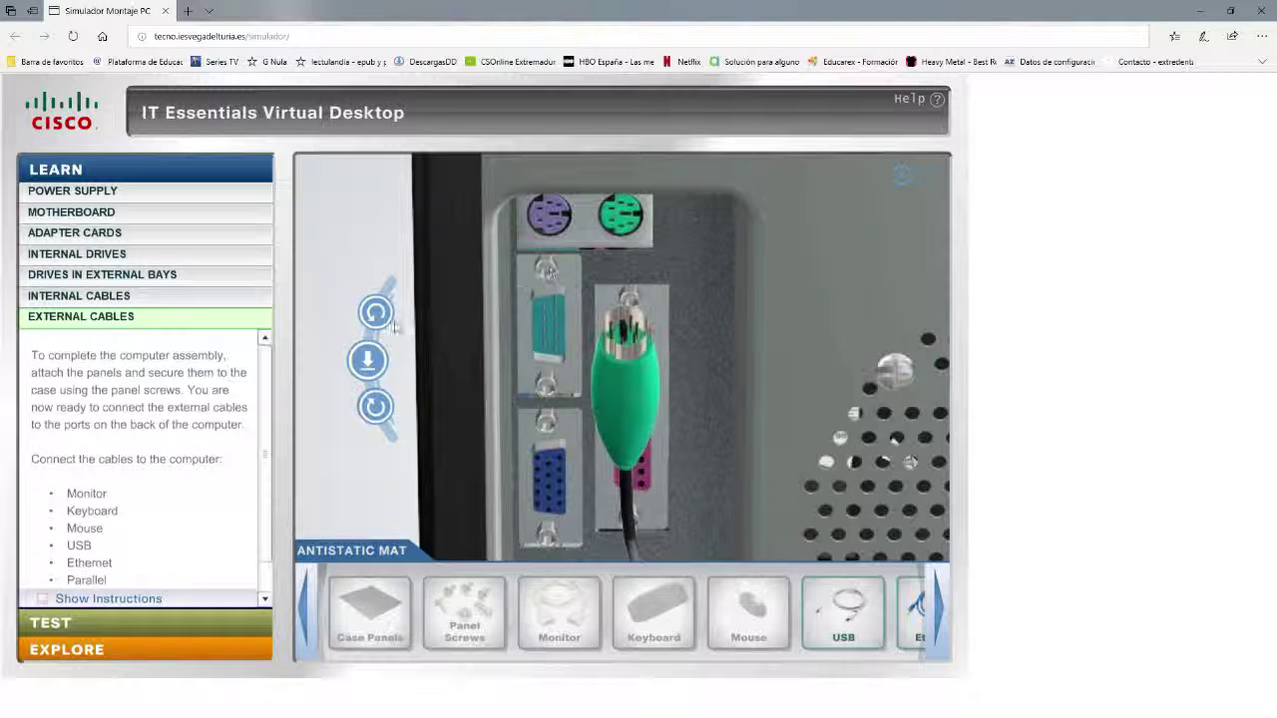
click(388, 419)
click(367, 361)
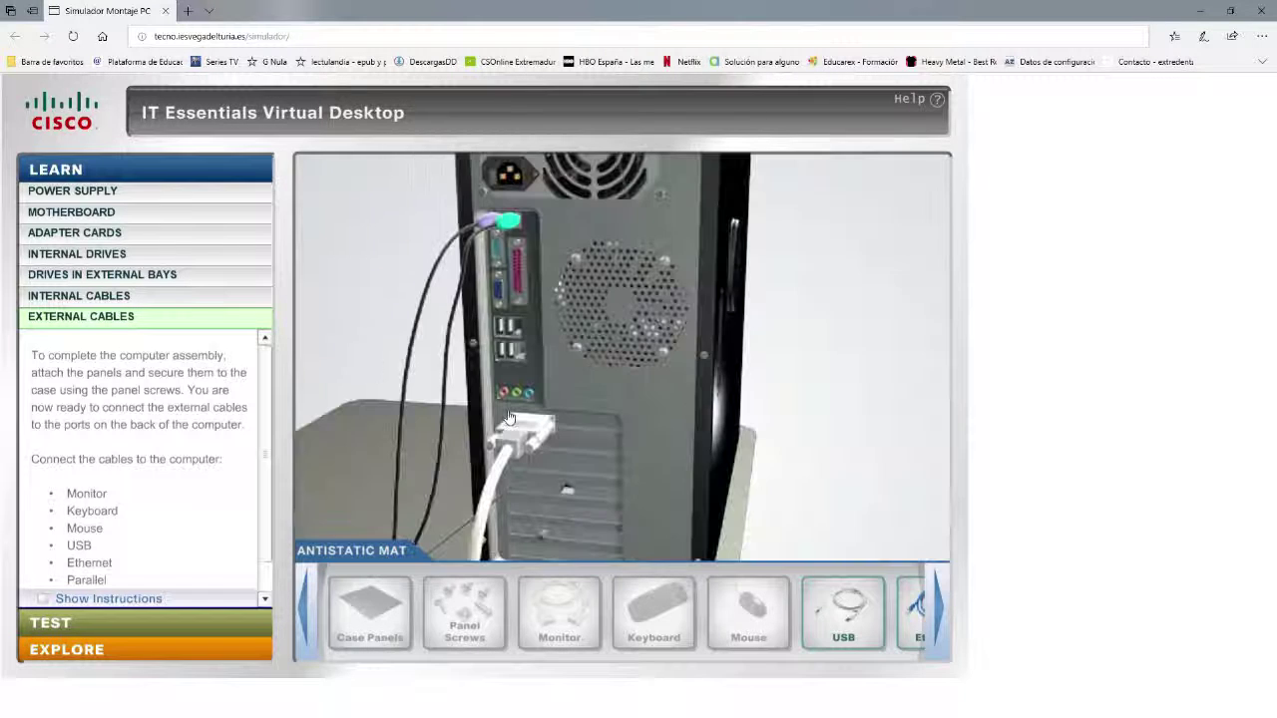
Connect the USB cable to the highlighted USB port on the computer's back, rotating the plug to fit.
drag(483, 610, 519, 339)
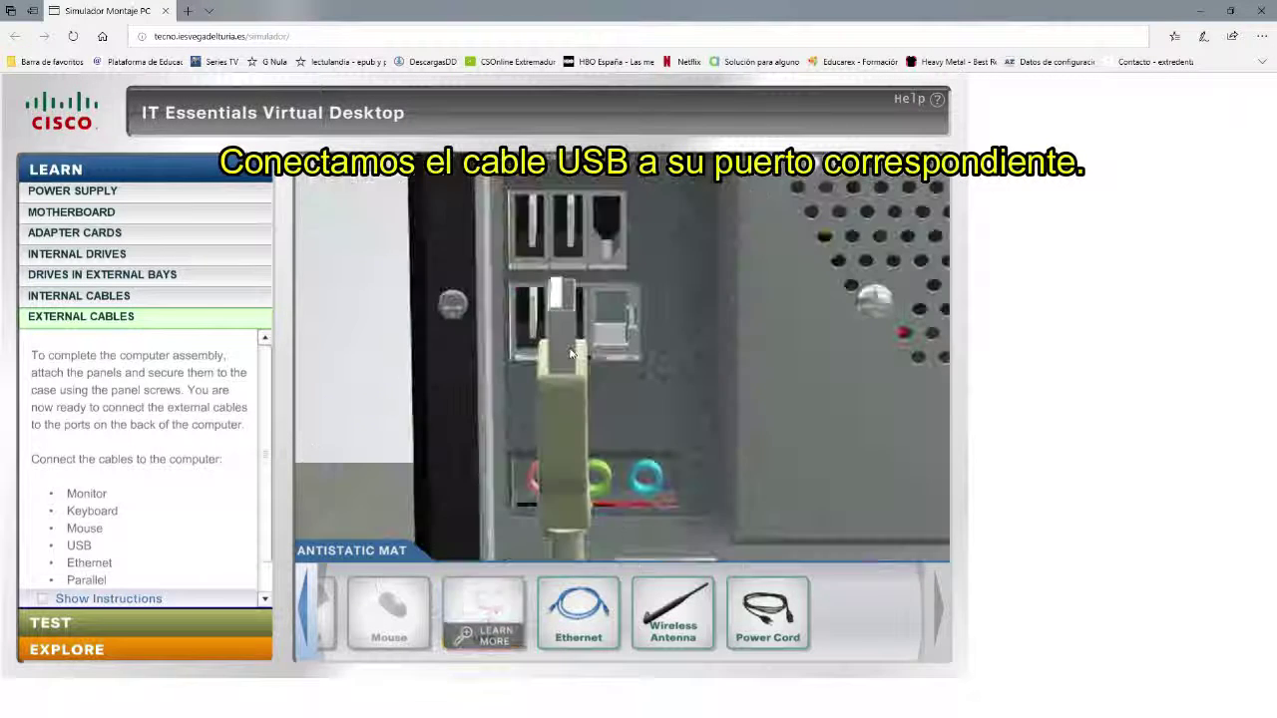
click(382, 326)
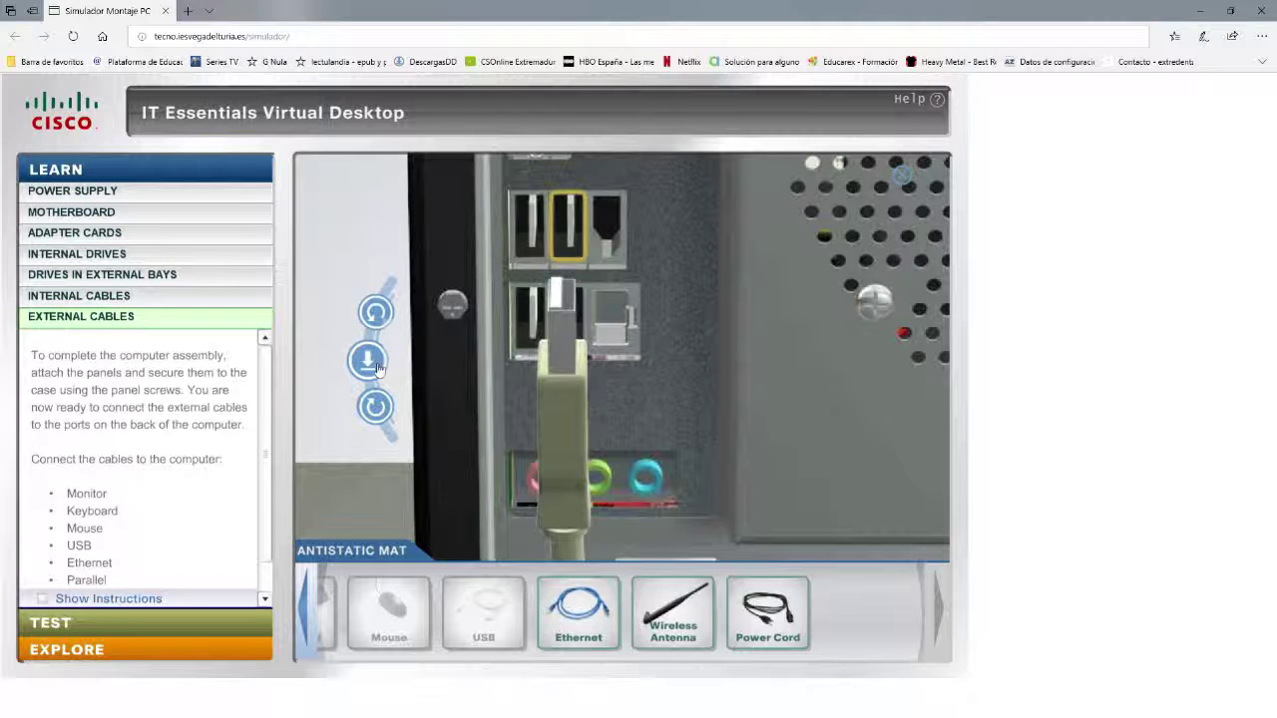
click(369, 362)
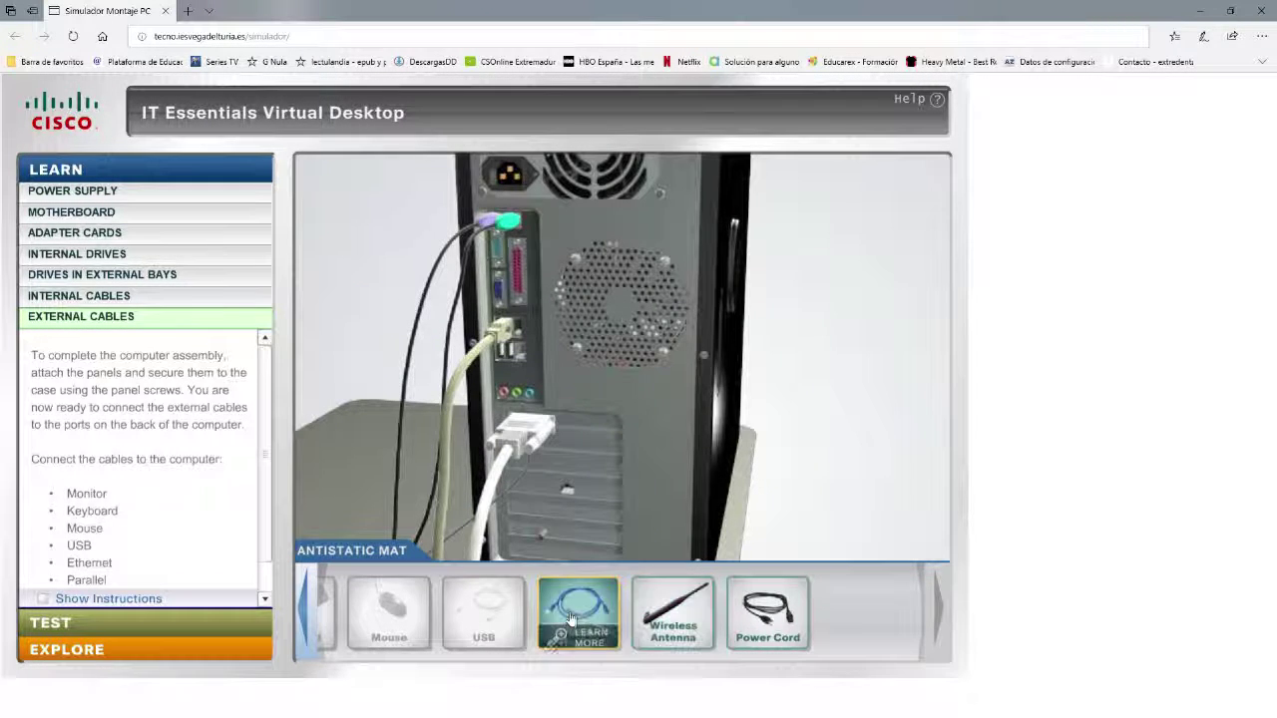
Connect the Ethernet cable to the RJ45 port of the network card, rotating the plug to match the socket.
drag(572, 615, 570, 619)
drag(601, 507, 589, 494)
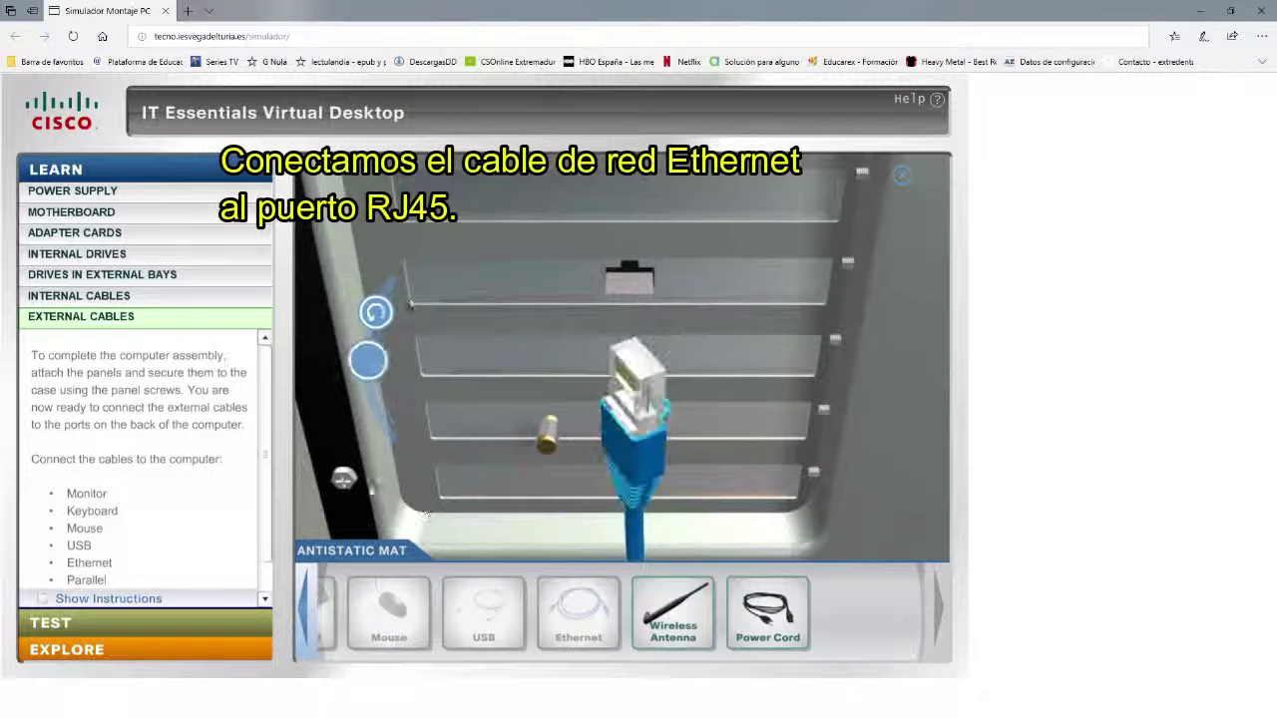
click(377, 410)
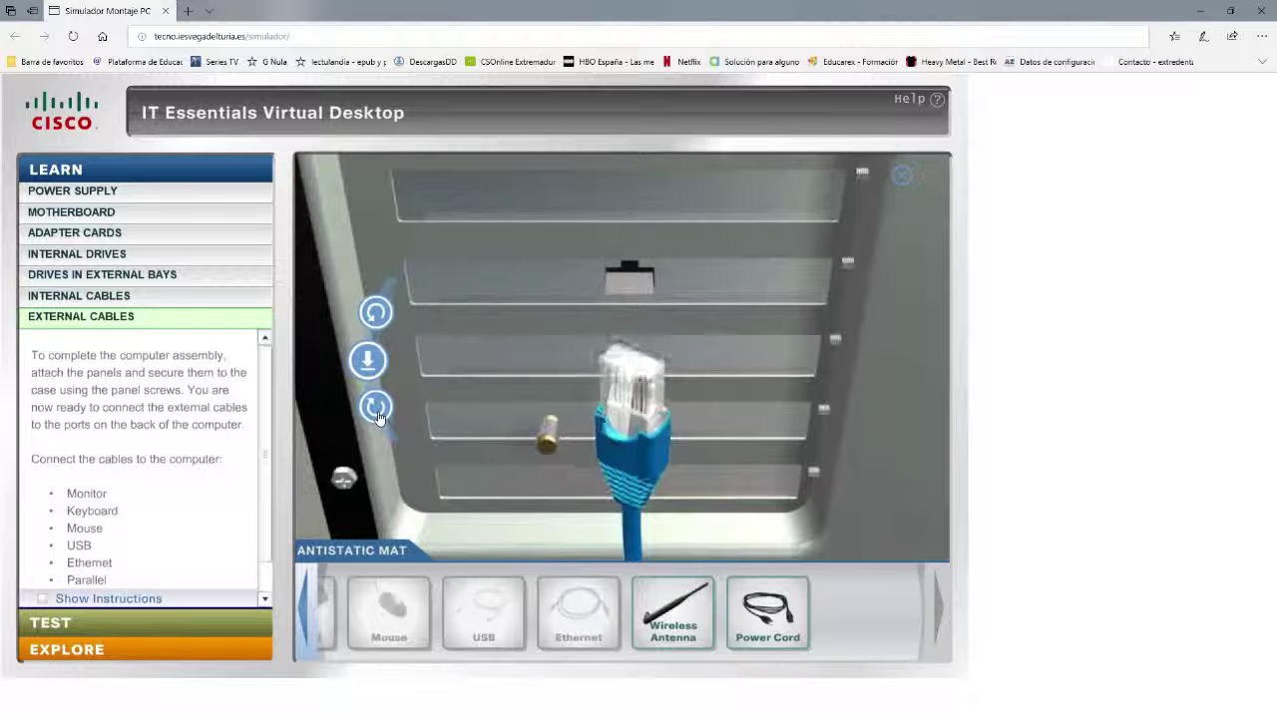
click(369, 359)
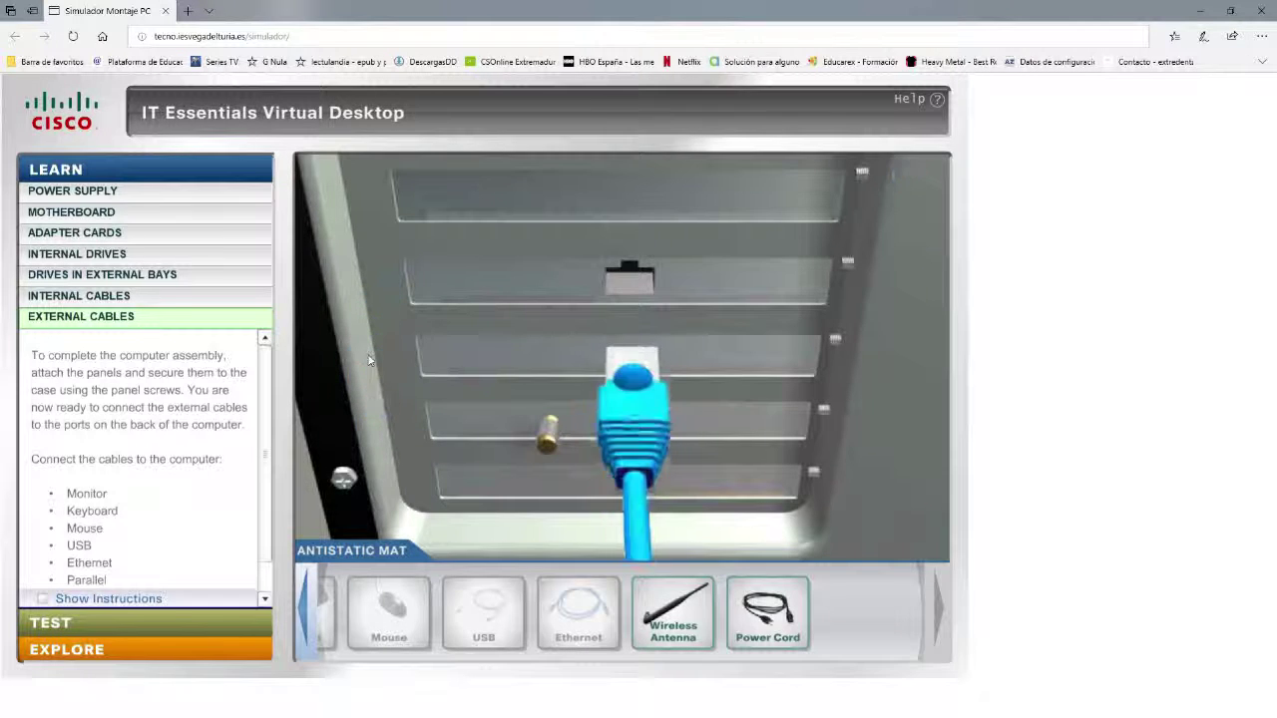
Attach the wireless antenna to its card and connect the power cord to the power supply socket, rotating the plug to match.
drag(672, 611, 539, 539)
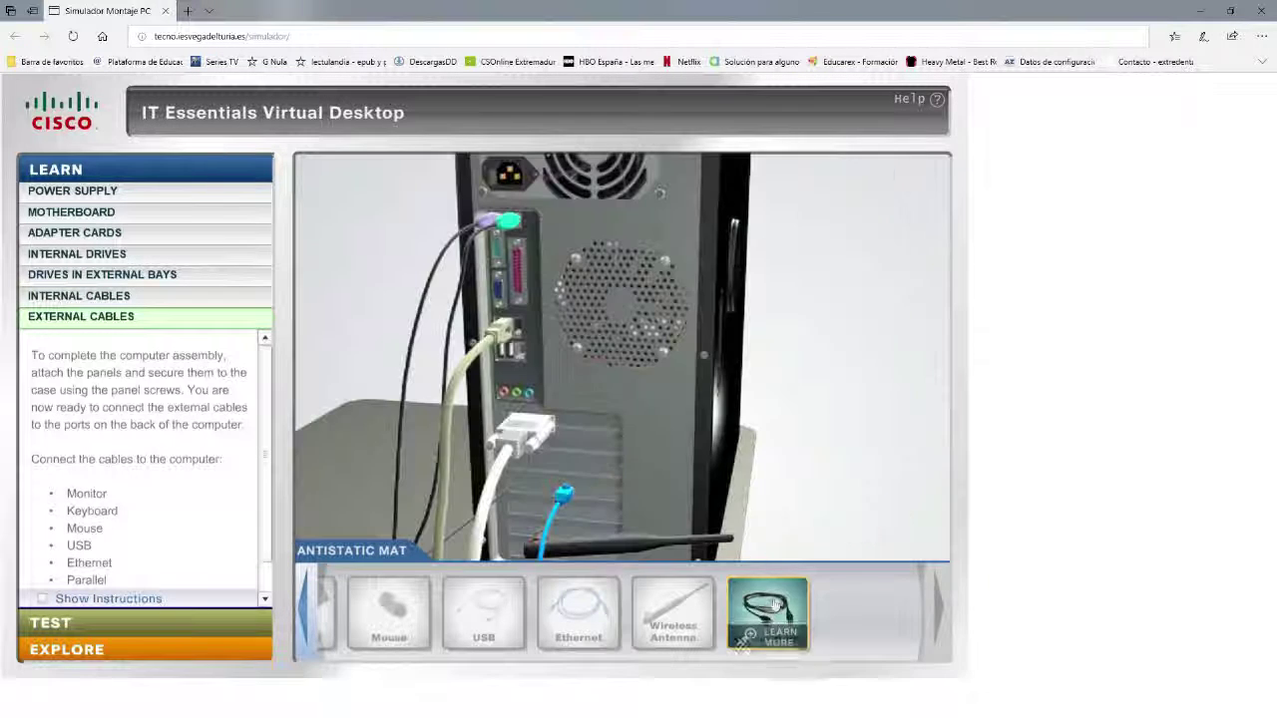
drag(772, 610, 569, 228)
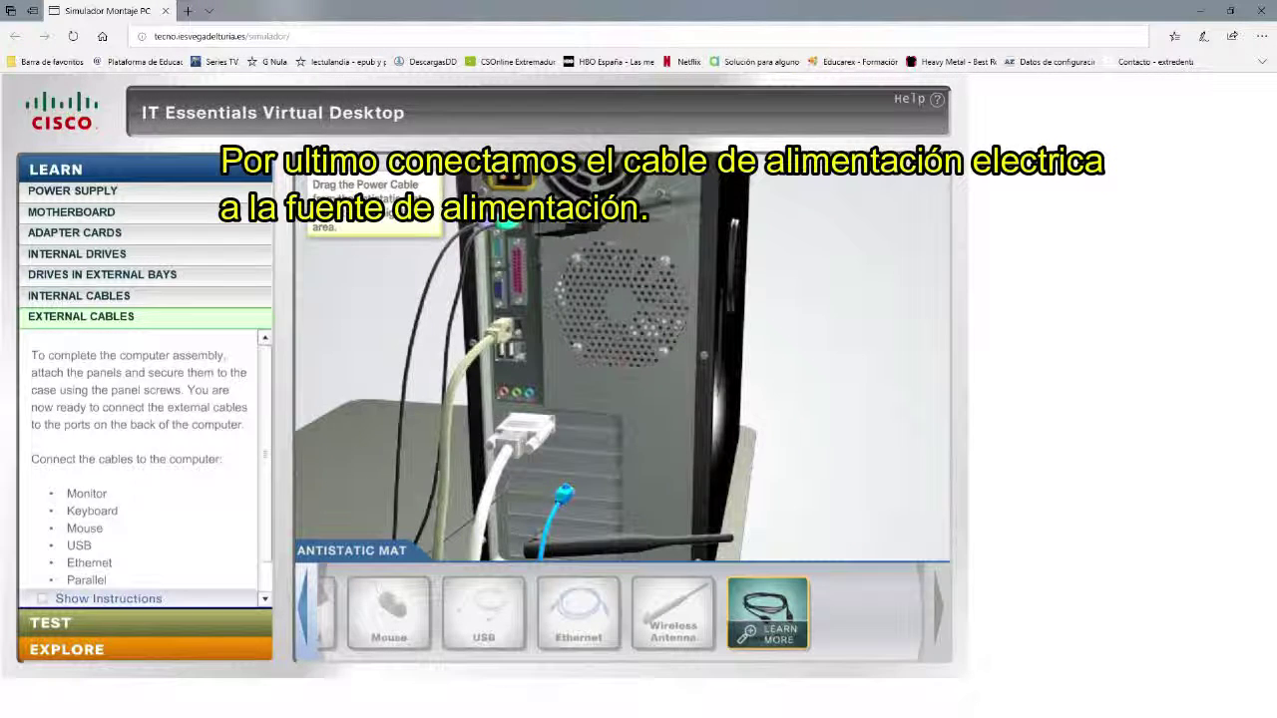
drag(587, 182, 587, 207)
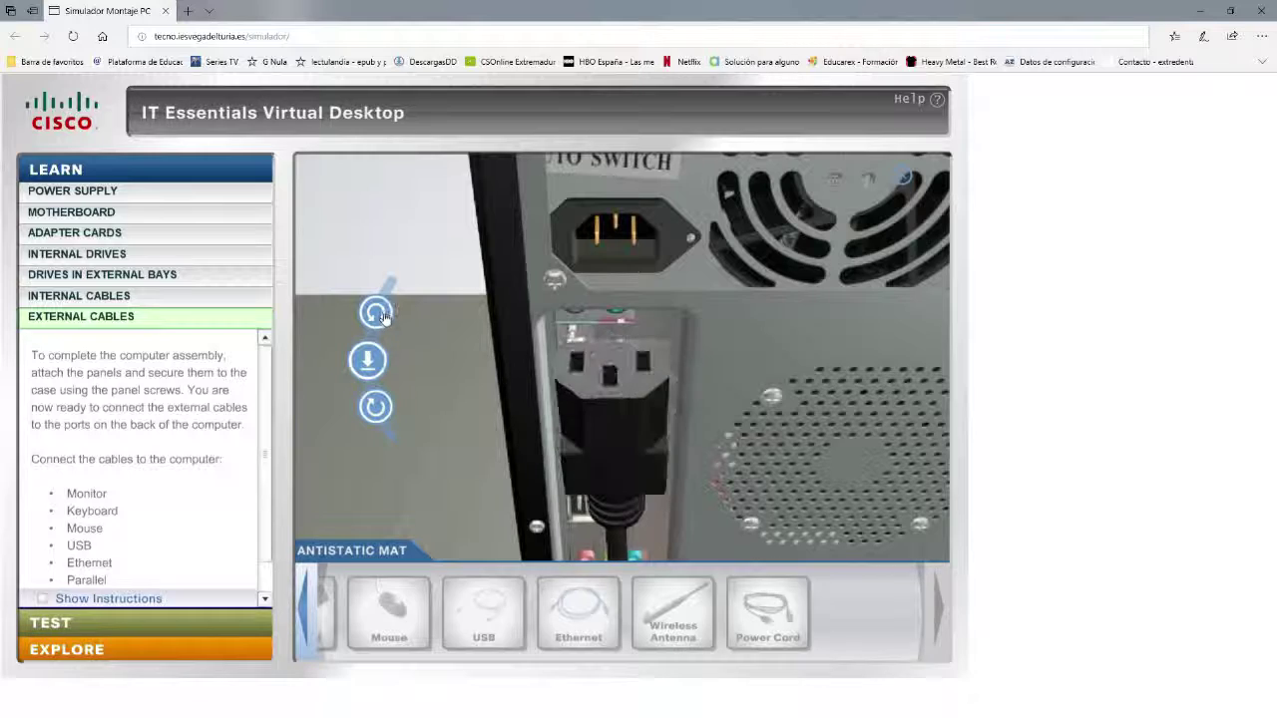
click(385, 317)
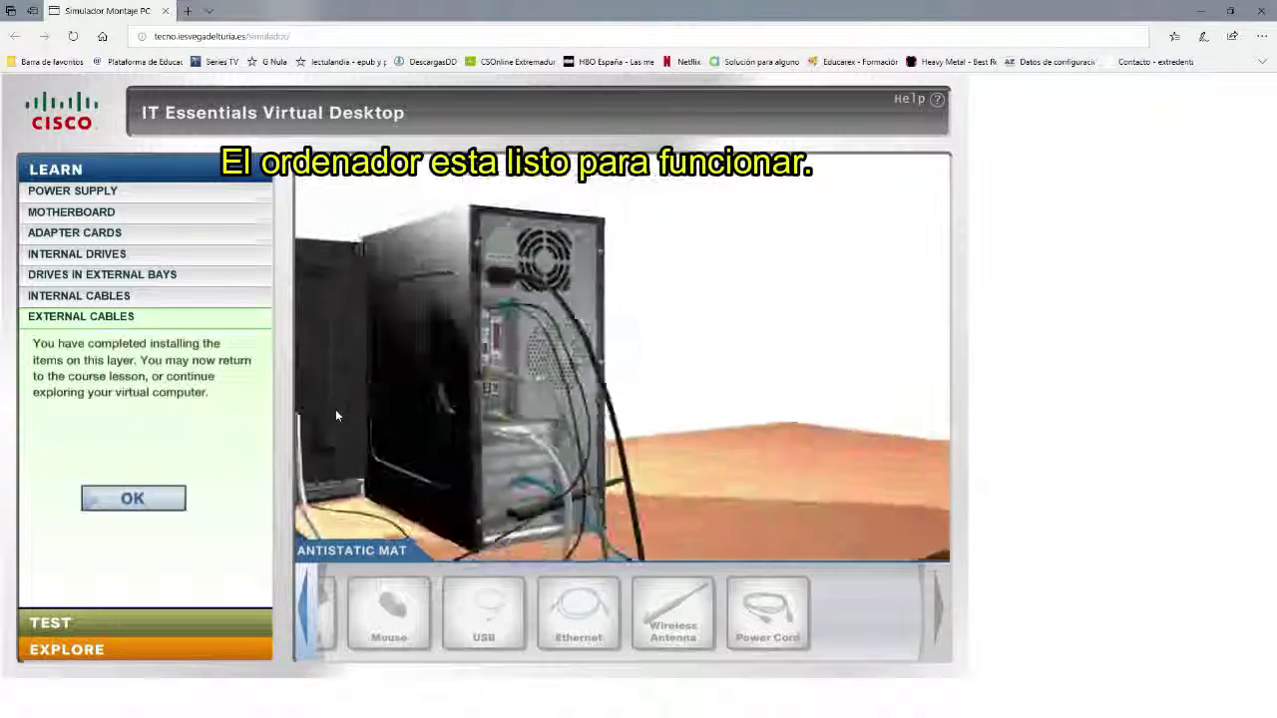